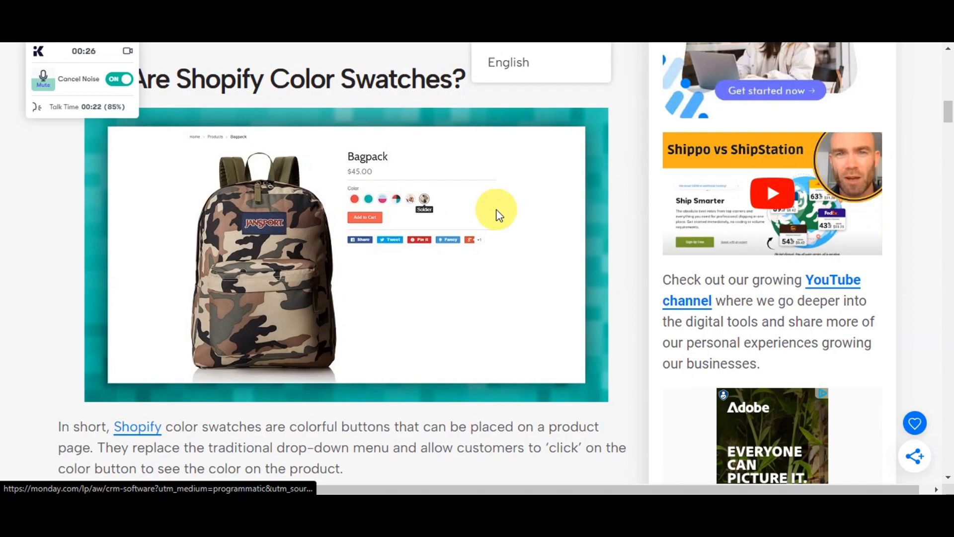
Examine the article explaining Shopify color swatches and the Shopify online store landing page
scroll(497, 214, down, 5)
scroll(497, 213, up, 7)
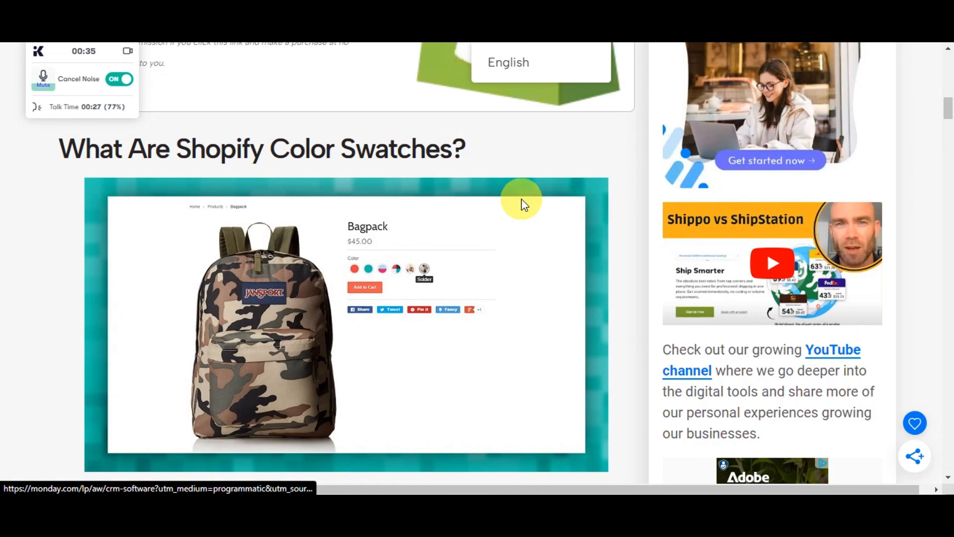
scroll(524, 198, down, 3)
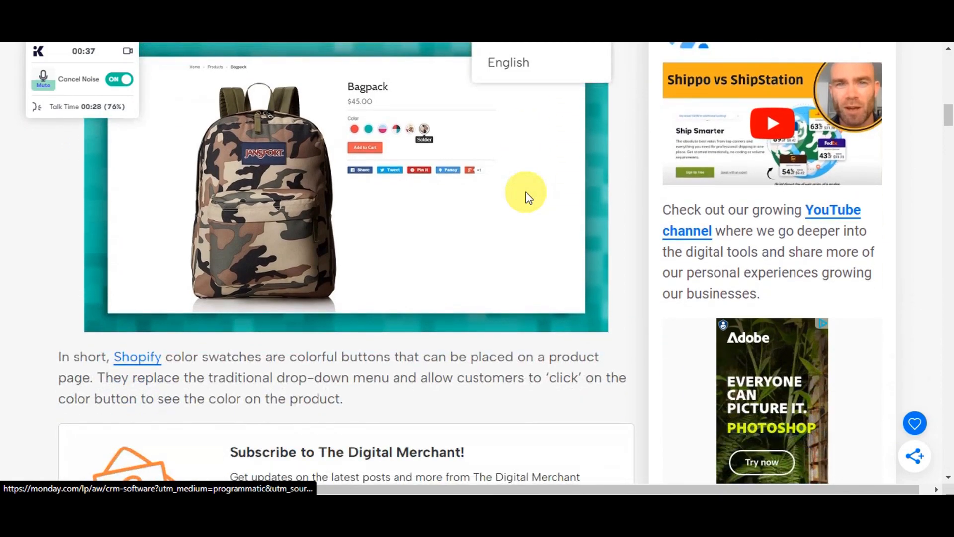
scroll(528, 197, up, 3)
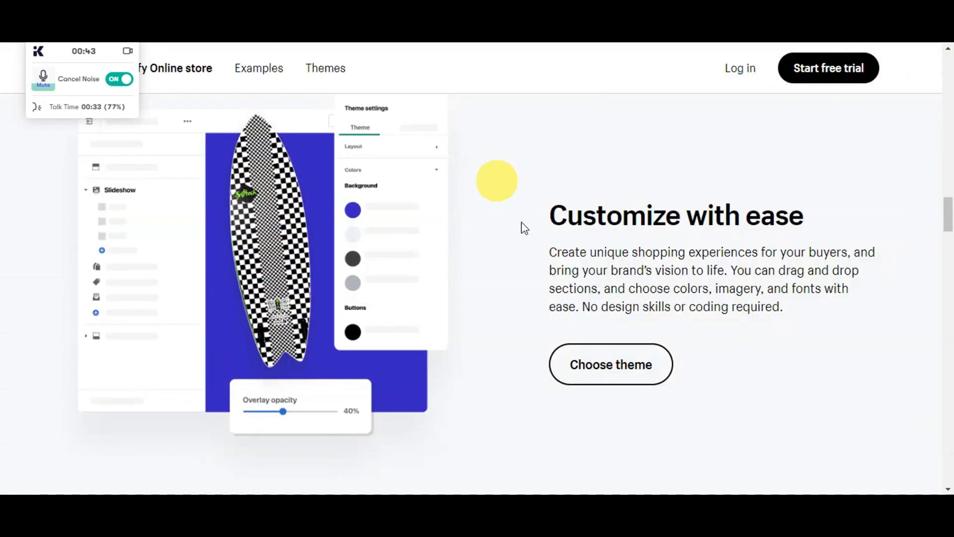
scroll(588, 276, up, 10)
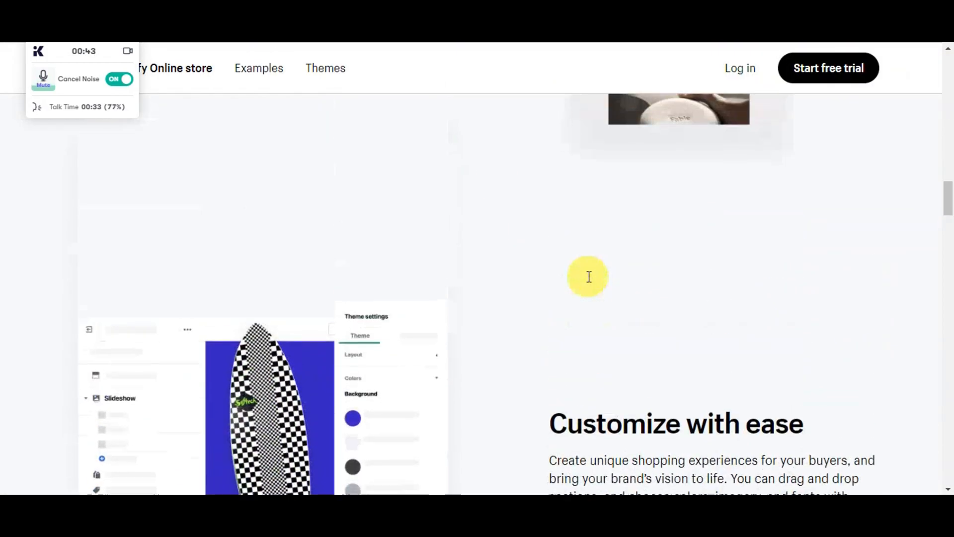
scroll(588, 277, down, 15)
scroll(591, 282, up, 6)
scroll(590, 282, up, 5)
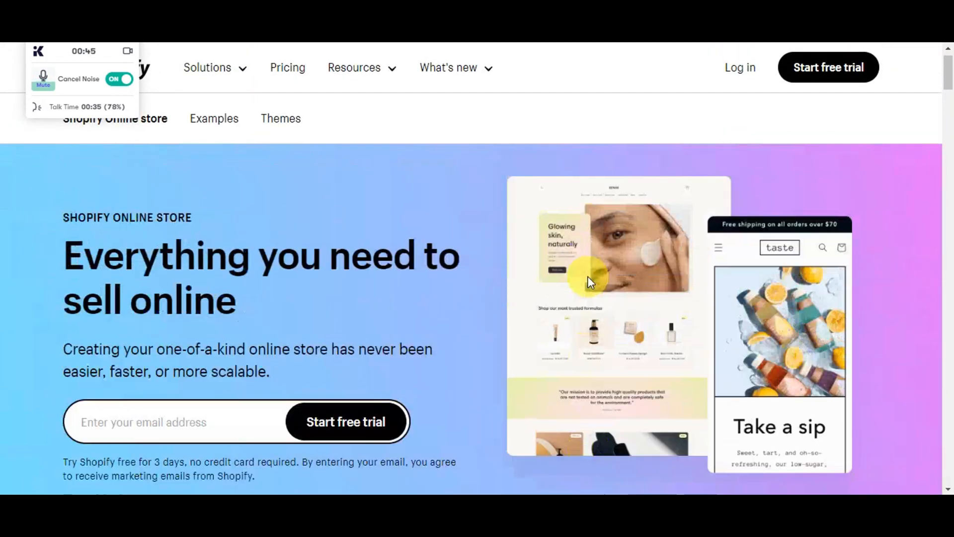
scroll(519, 281, down, 4)
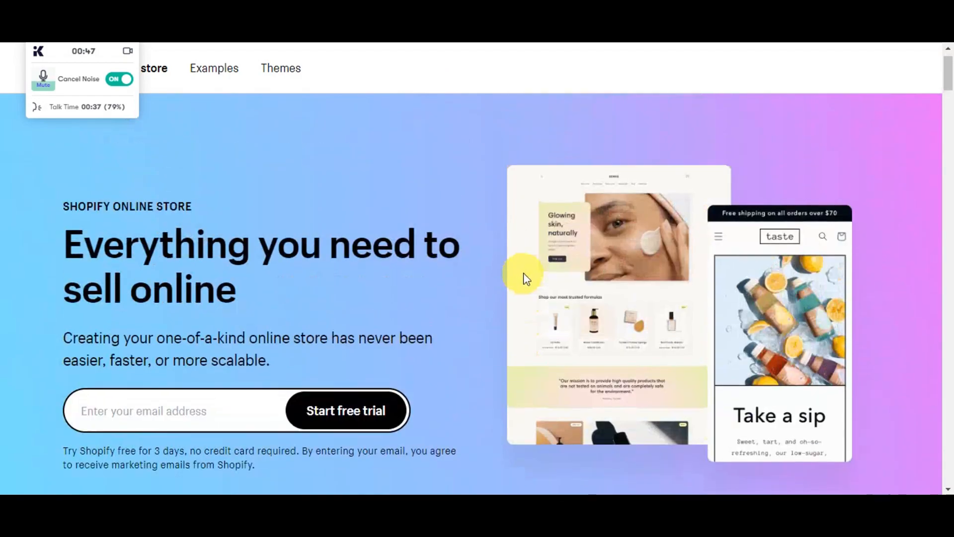
scroll(559, 246, up, 4)
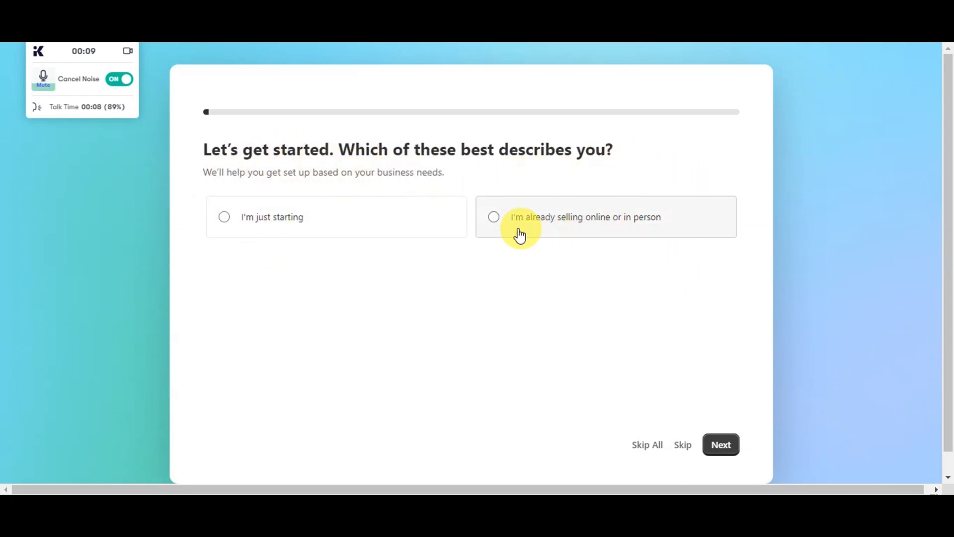
Answer the onboarding questions with "I'm already selling online or in person" and "No, I'm not using any platform"
click(495, 217)
click(720, 444)
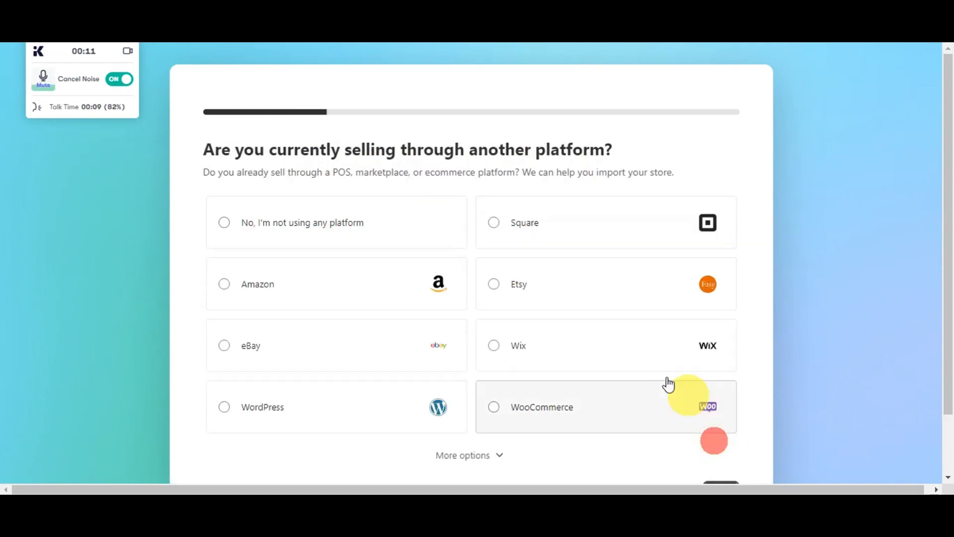
scroll(426, 174, down, 2)
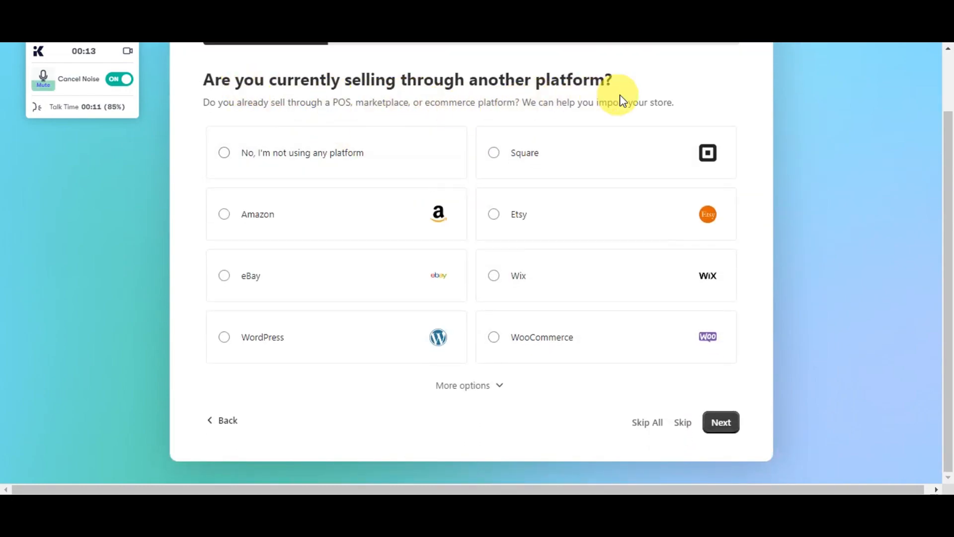
click(377, 151)
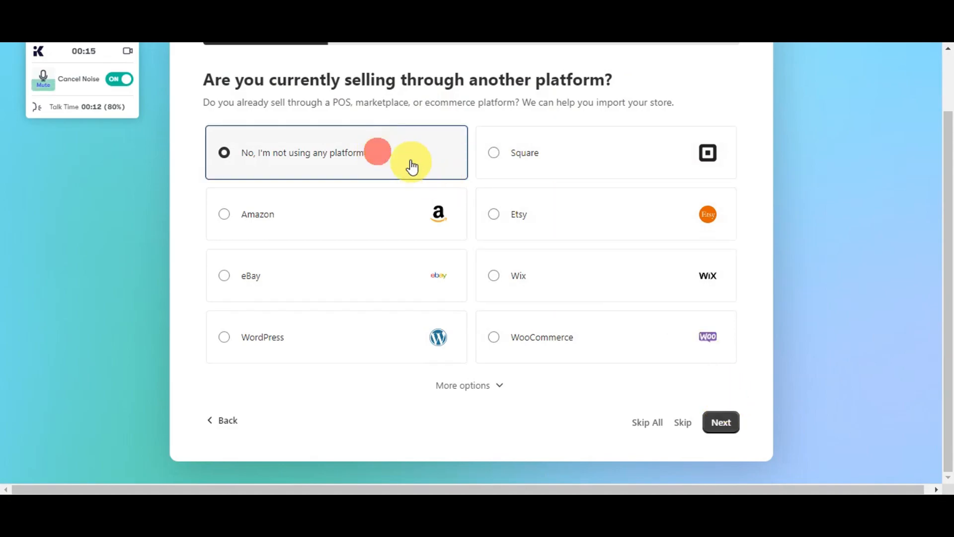
click(721, 431)
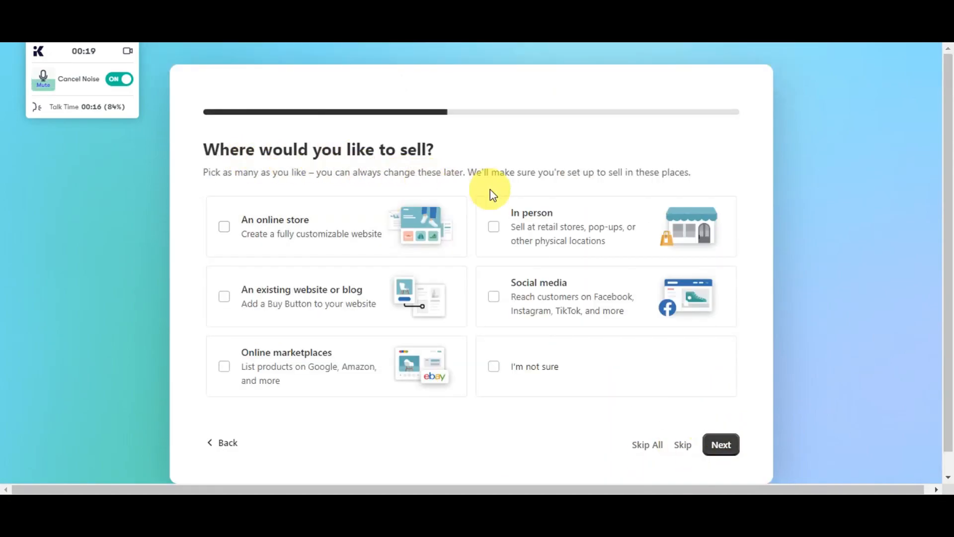
Choose "An online store" for where to sell and "I'll decide later" for products, and accept Philippines as the business location
click(330, 216)
click(721, 444)
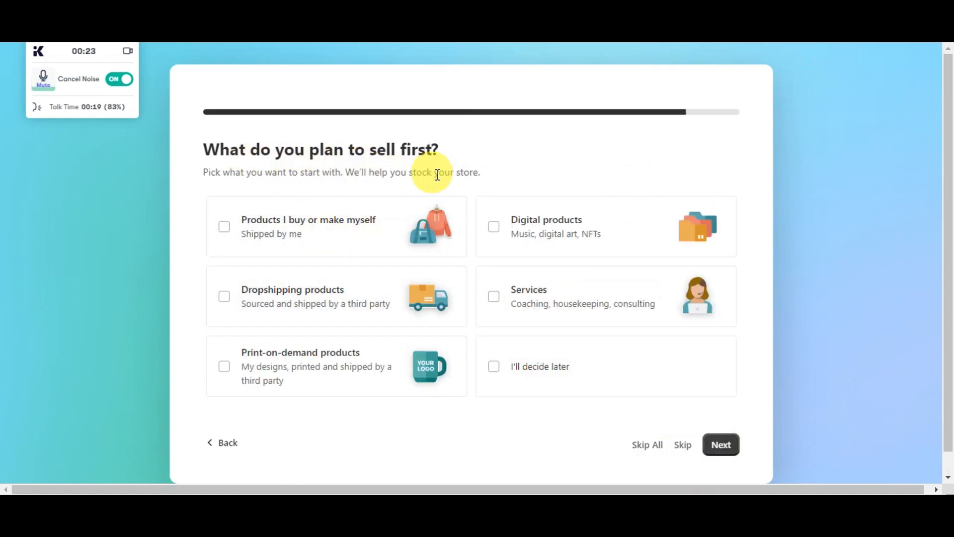
scroll(469, 170, down, 1)
click(528, 347)
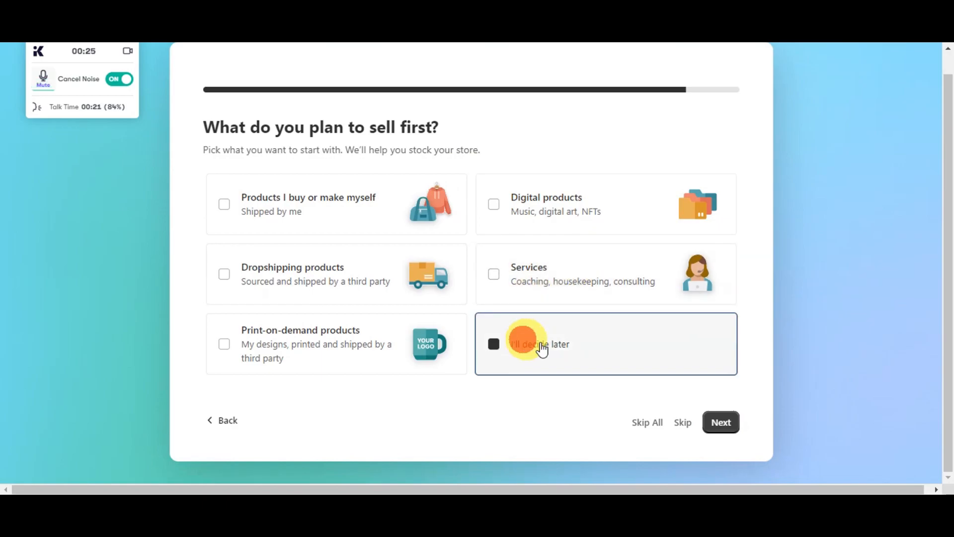
click(721, 422)
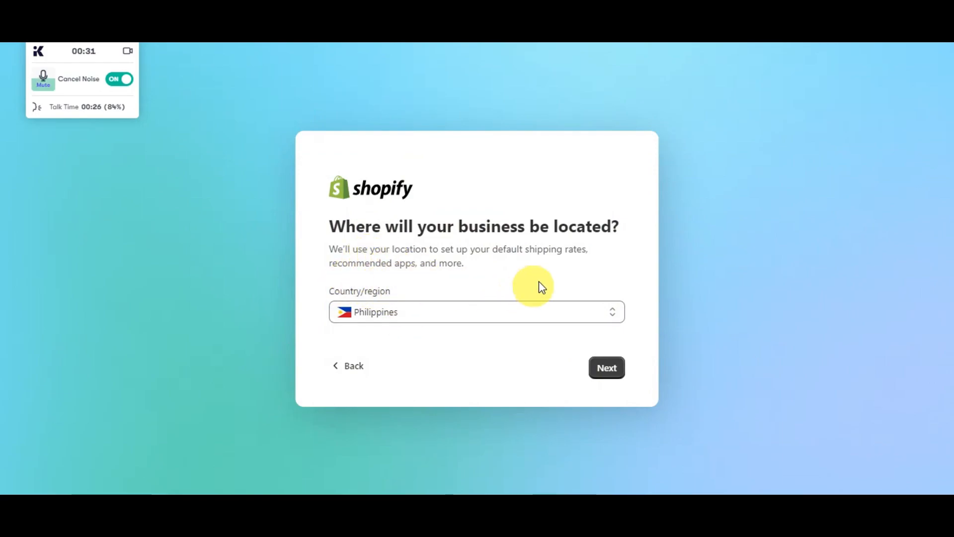
click(597, 367)
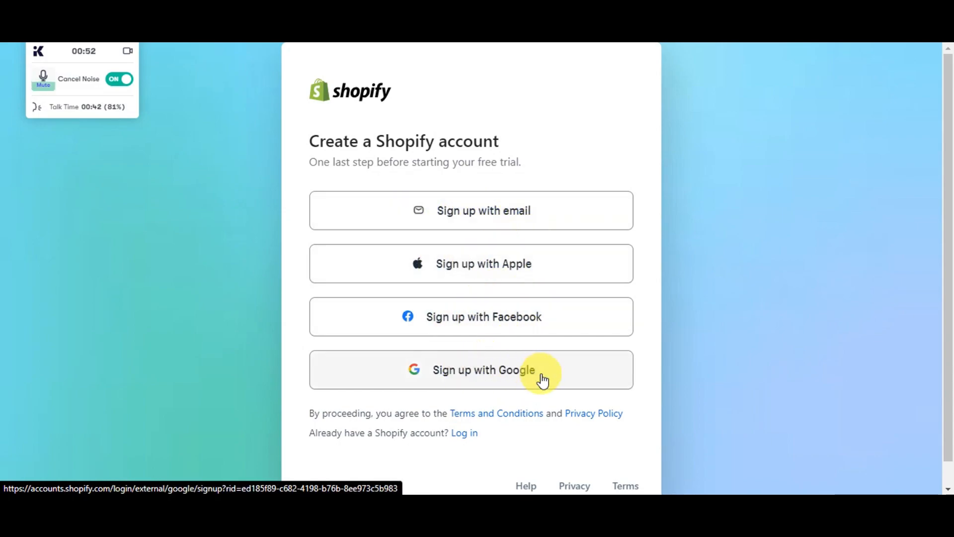
Log in to an existing Shopify account with Google instead of creating a new one
scroll(432, 370, down, 1)
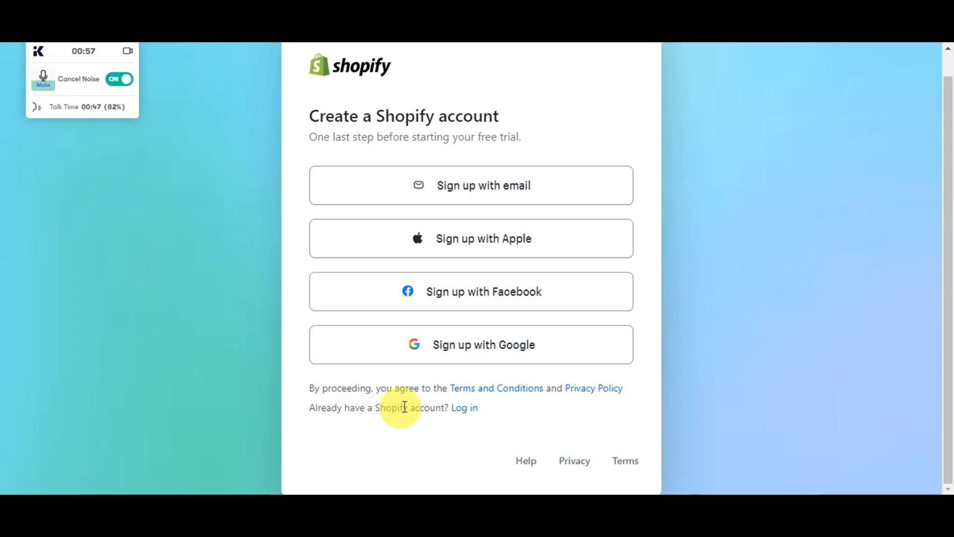
click(460, 411)
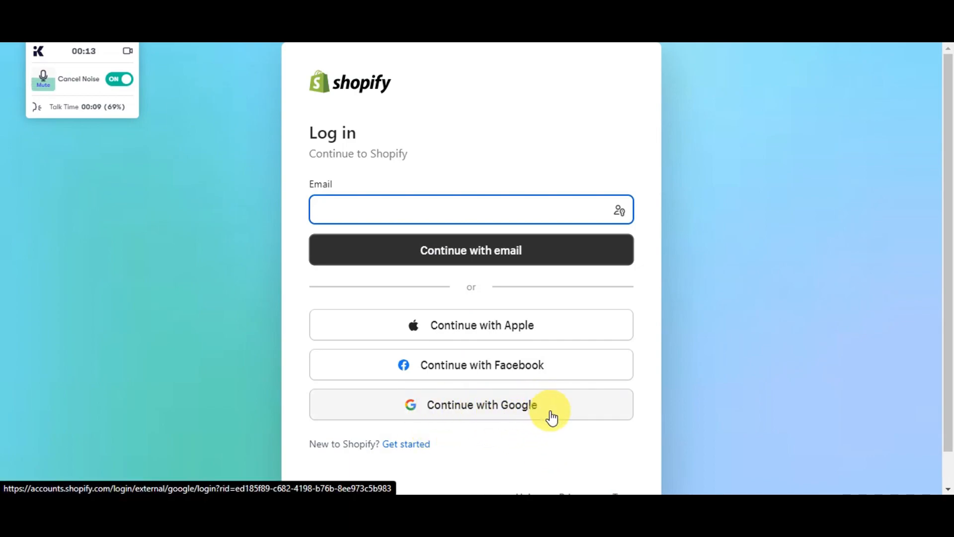
click(552, 417)
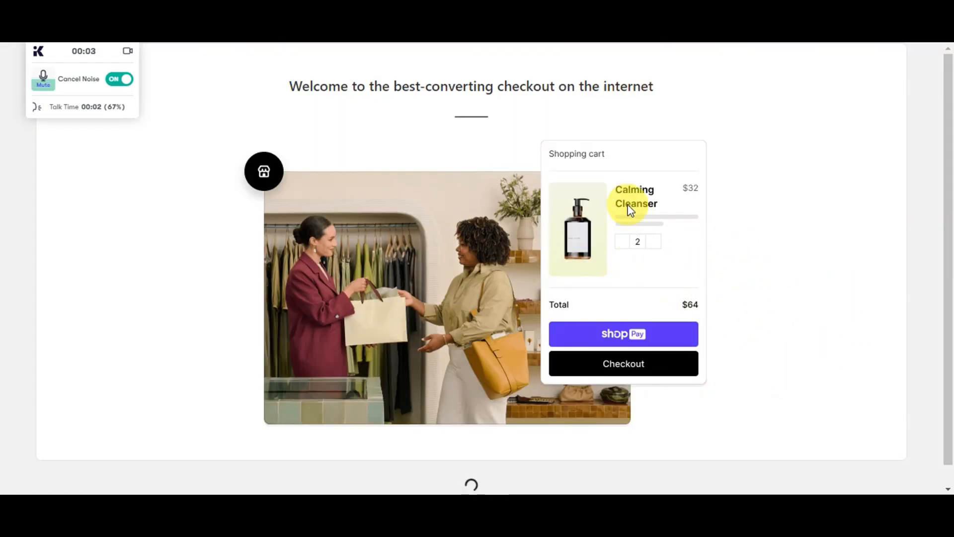
scroll(758, 250, down, 1)
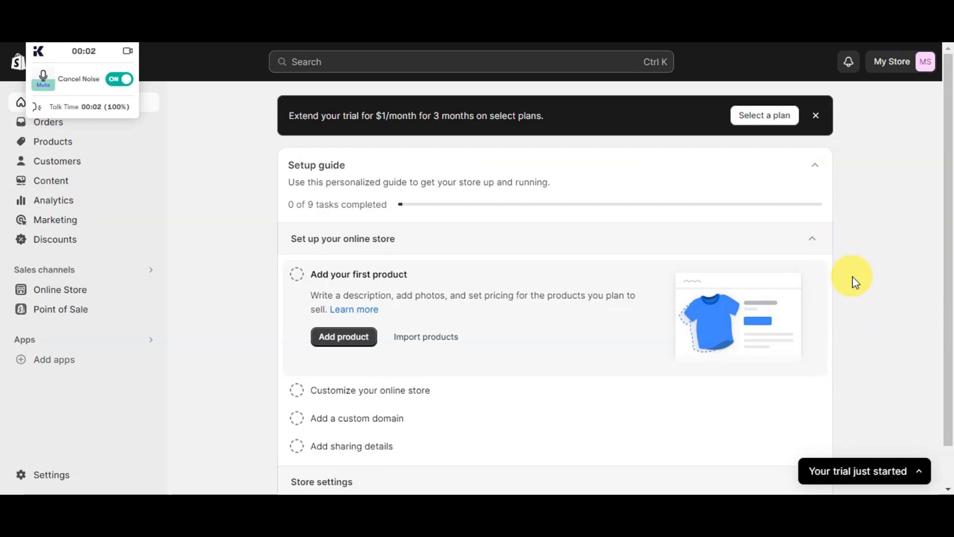
Add a sample product to the store and review its description, media, inventory, shipping and organization details
click(348, 340)
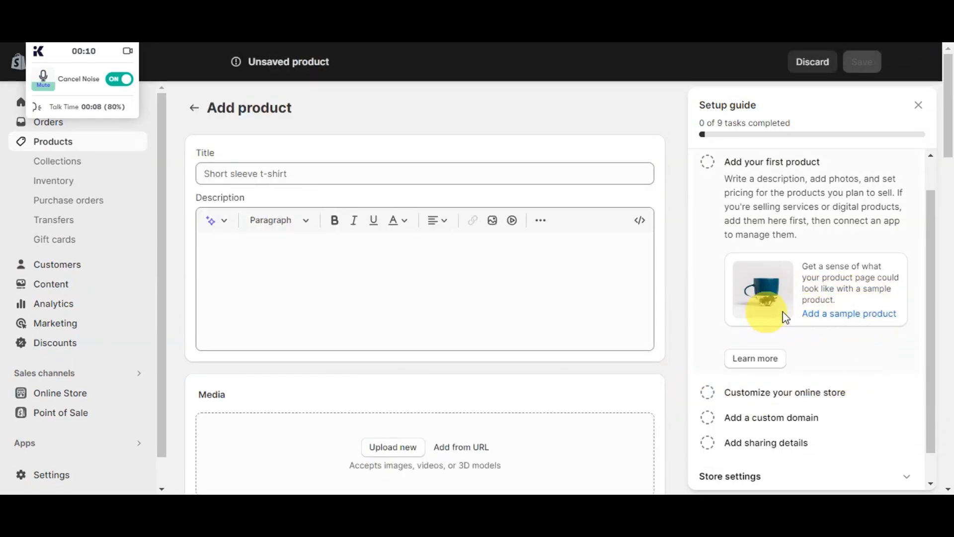
click(836, 320)
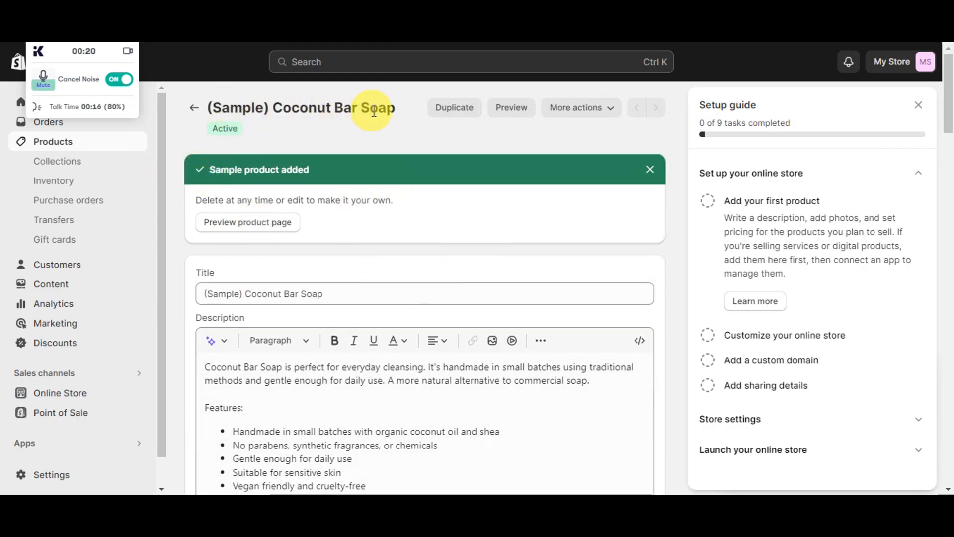
scroll(374, 178, down, 6)
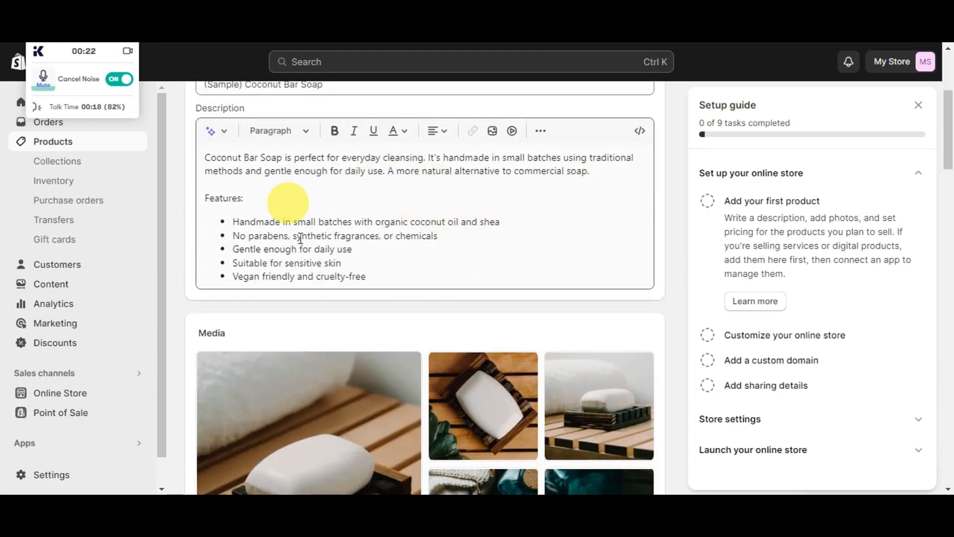
scroll(382, 221, down, 18)
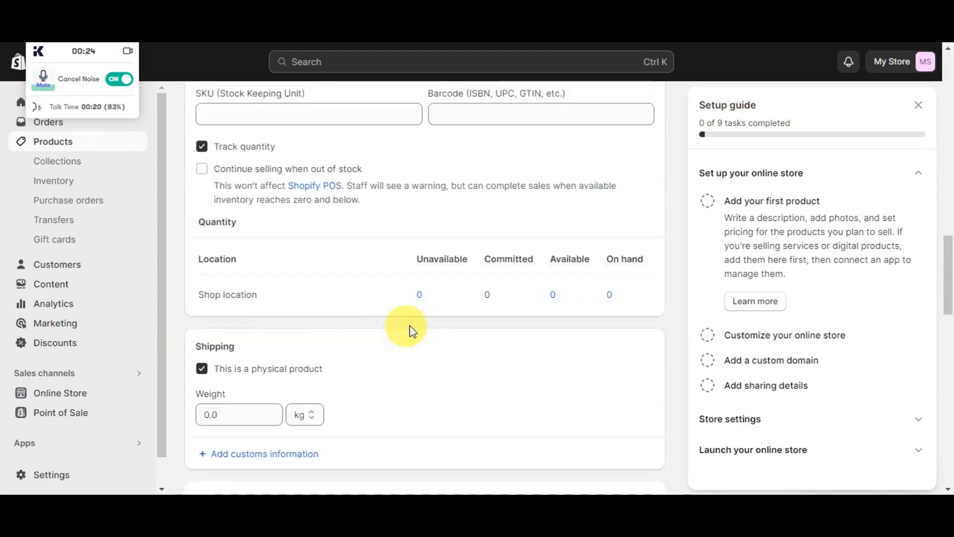
scroll(456, 325, down, 12)
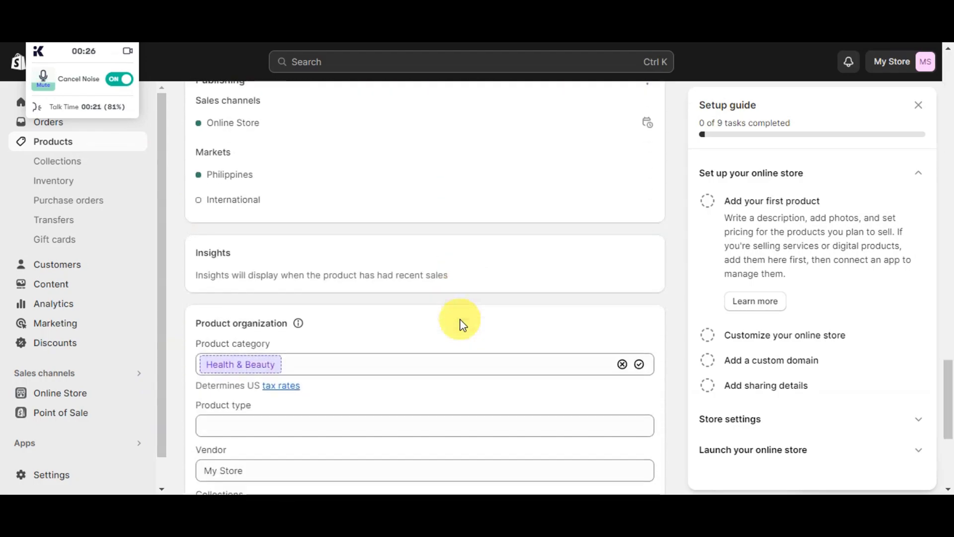
scroll(475, 327, up, 20)
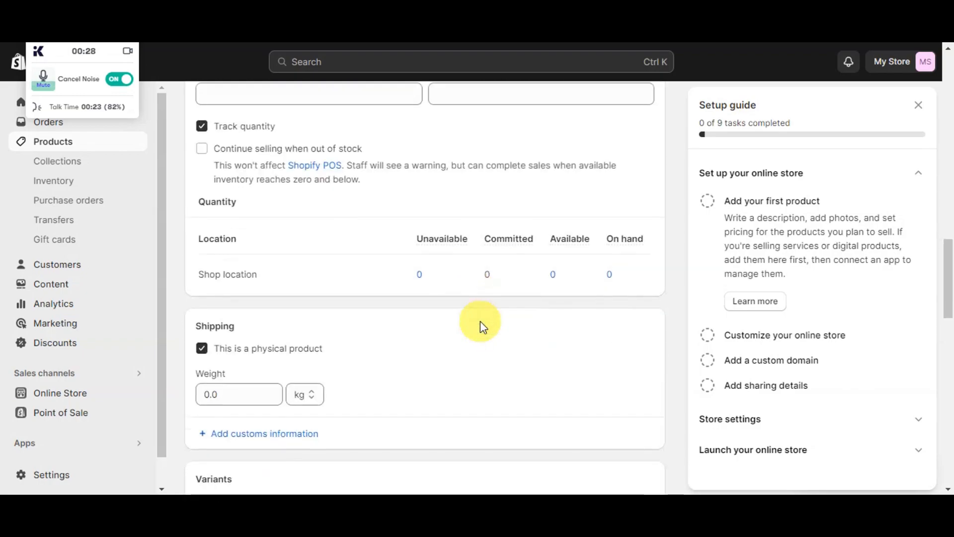
scroll(480, 321, up, 12)
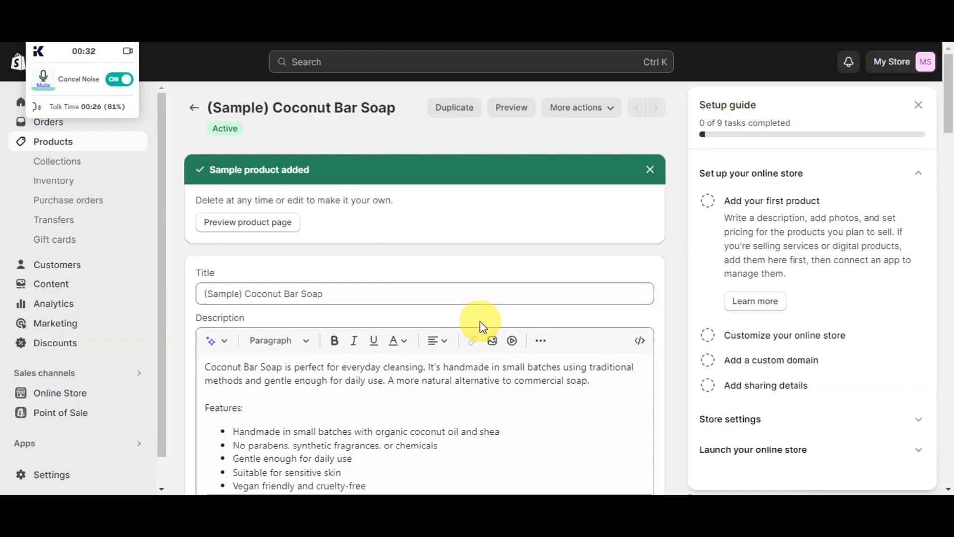
Open the Custom data section of the store settings
click(903, 71)
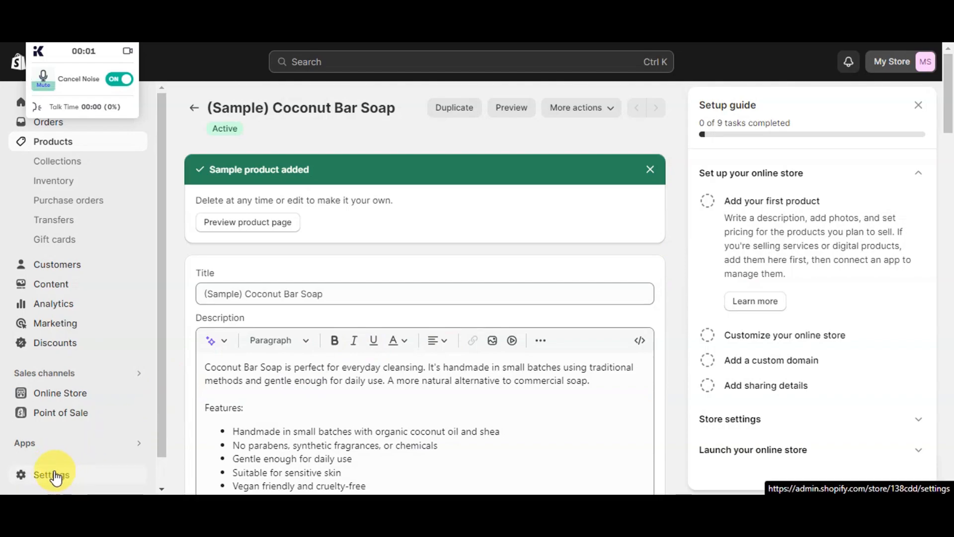
click(54, 476)
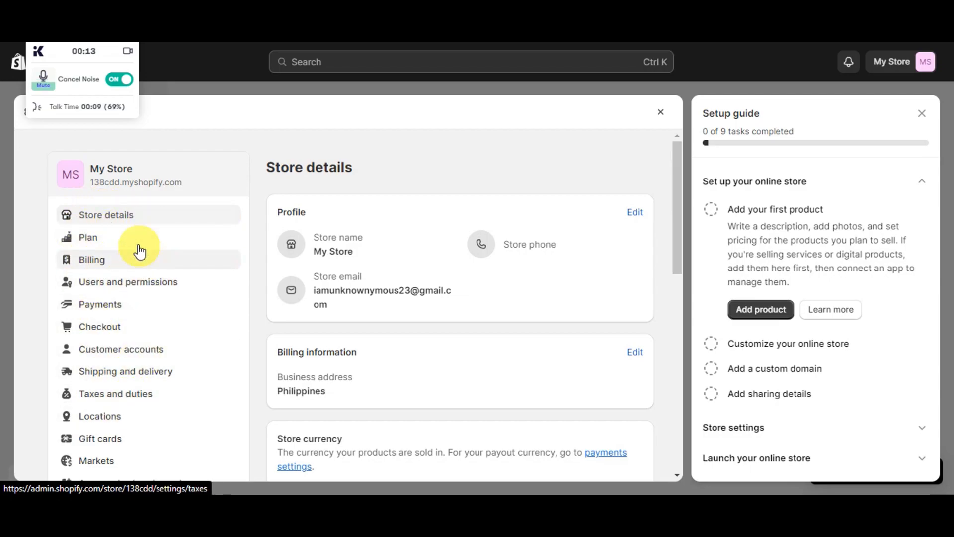
scroll(156, 256, down, 4)
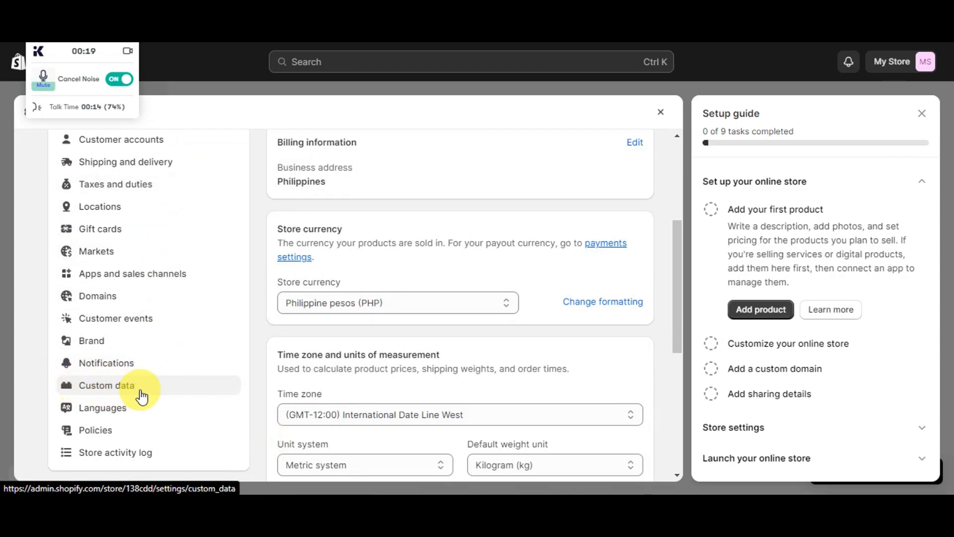
click(142, 393)
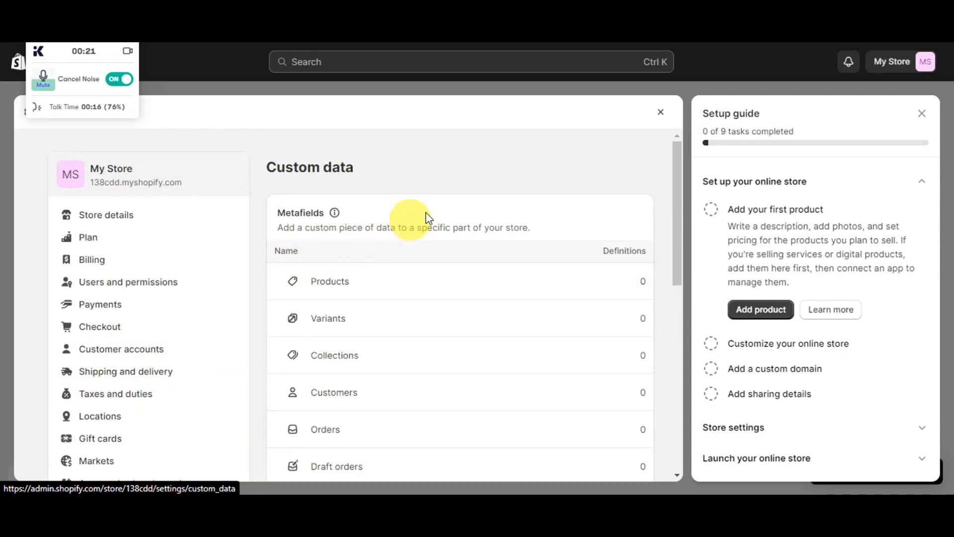
Open the Help Center article on Metafields and read its definition of what metafields do
drag(280, 145, 324, 146)
click(332, 144)
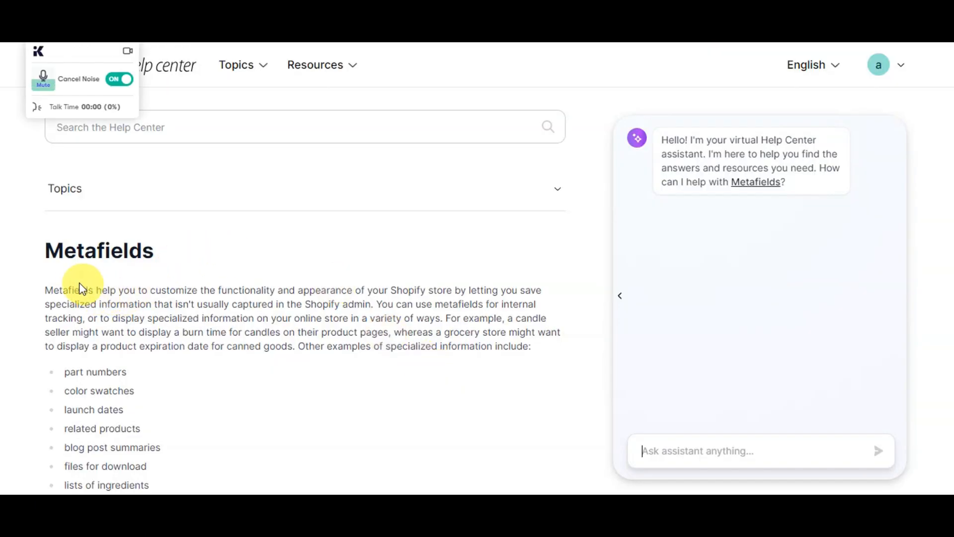
drag(44, 290, 363, 300)
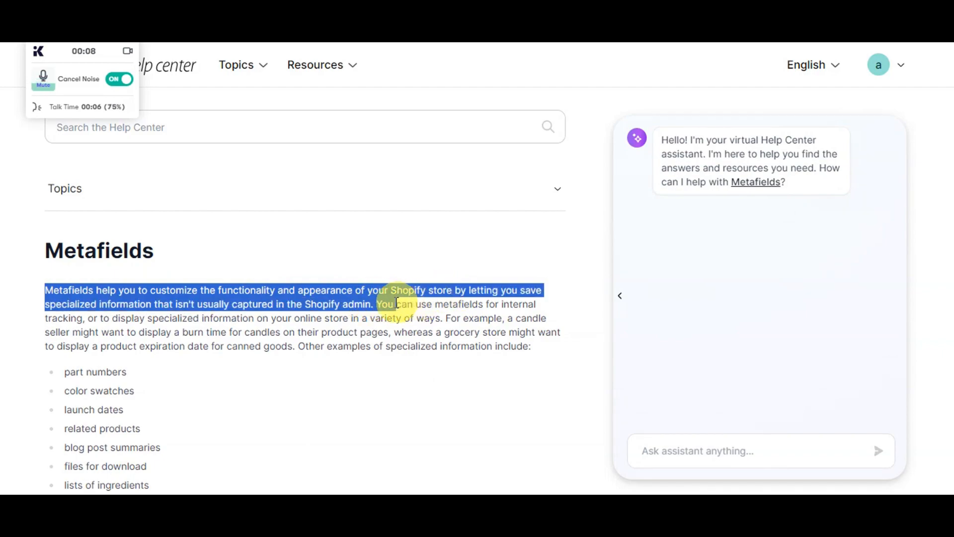
scroll(351, 368, down, 1)
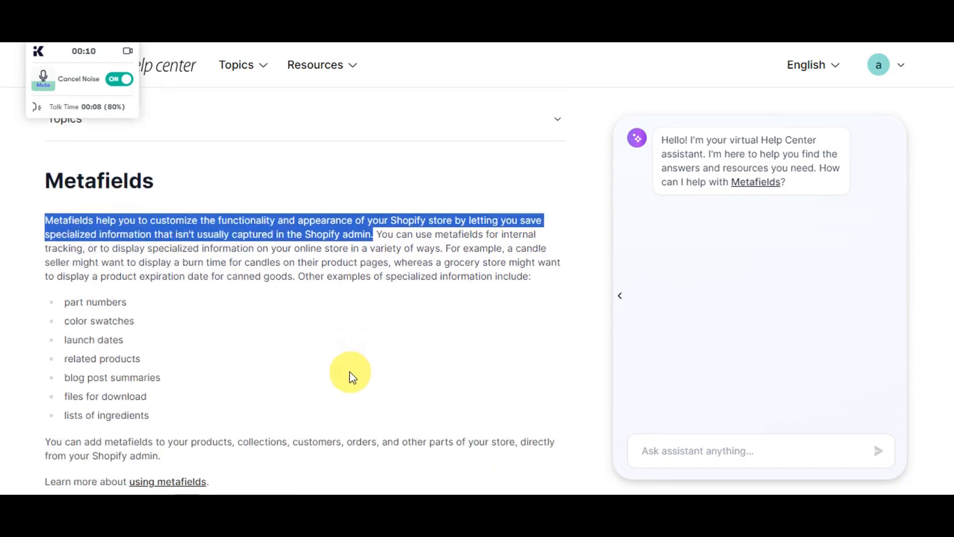
Read through the Metafields article's examples of specialized information, including part numbers, color swatches and lists of ingredients
drag(64, 302, 127, 304)
drag(64, 320, 134, 322)
click(64, 342)
drag(73, 341, 124, 341)
drag(62, 356, 132, 358)
drag(65, 396, 147, 396)
click(65, 412)
drag(85, 412, 149, 413)
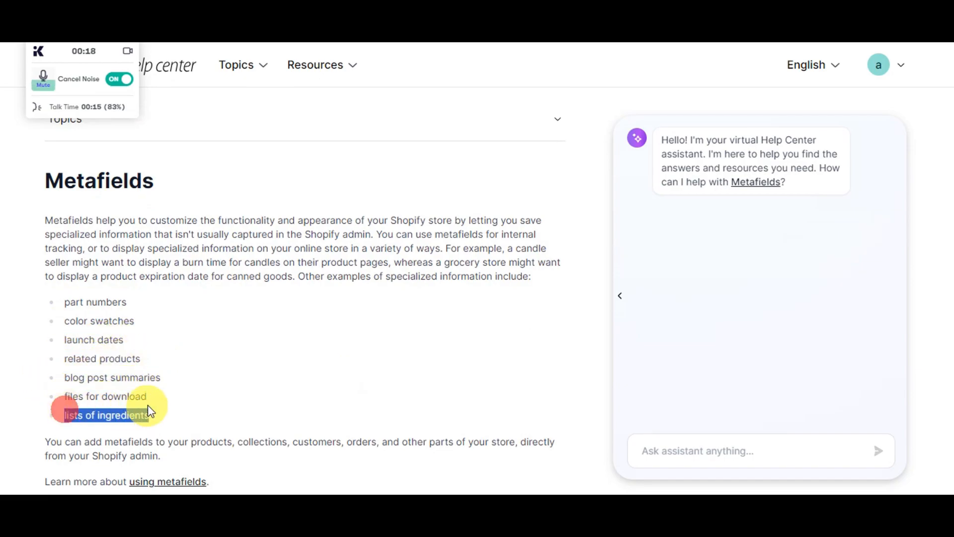
scroll(209, 383, down, 3)
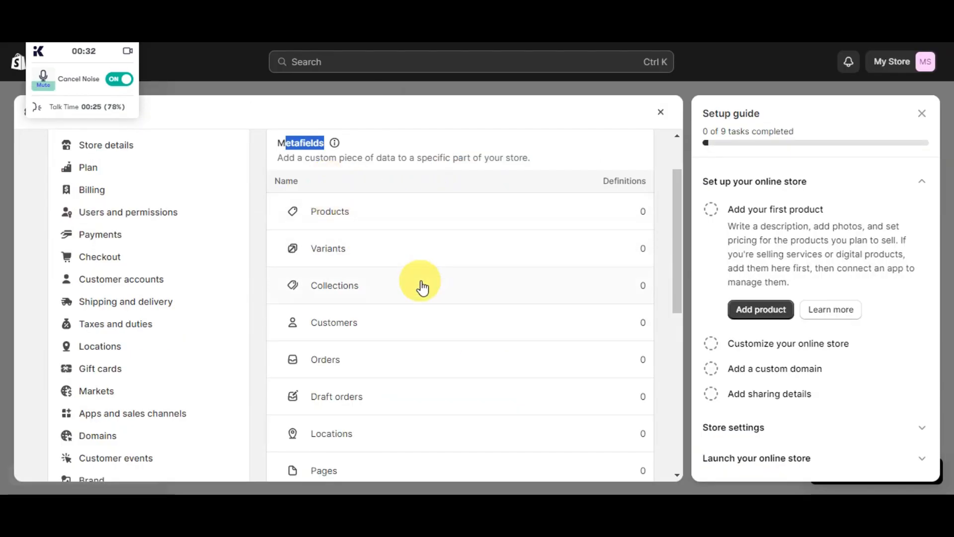
Add a product metafield definition named color, of type Color with a list of values, and save it
scroll(420, 283, down, 5)
scroll(427, 323, up, 5)
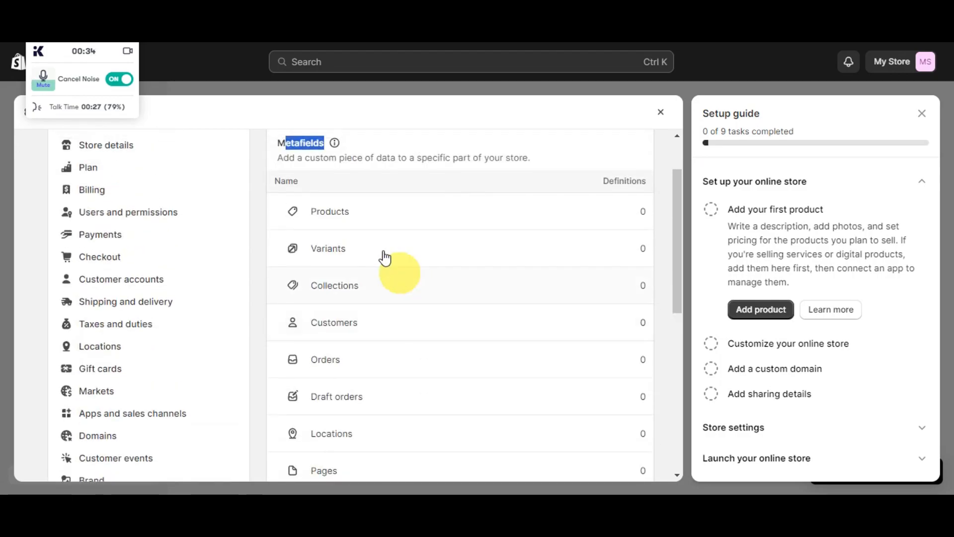
click(330, 214)
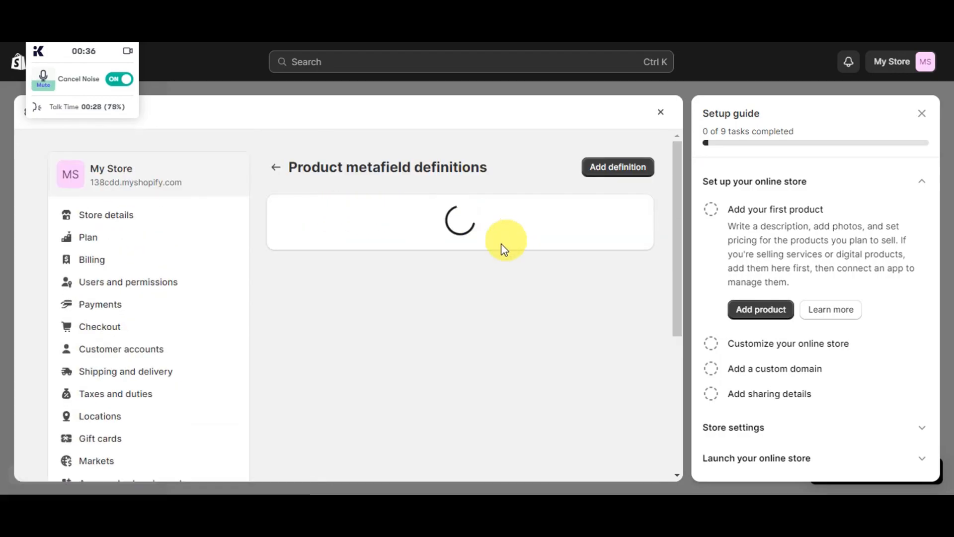
click(606, 166)
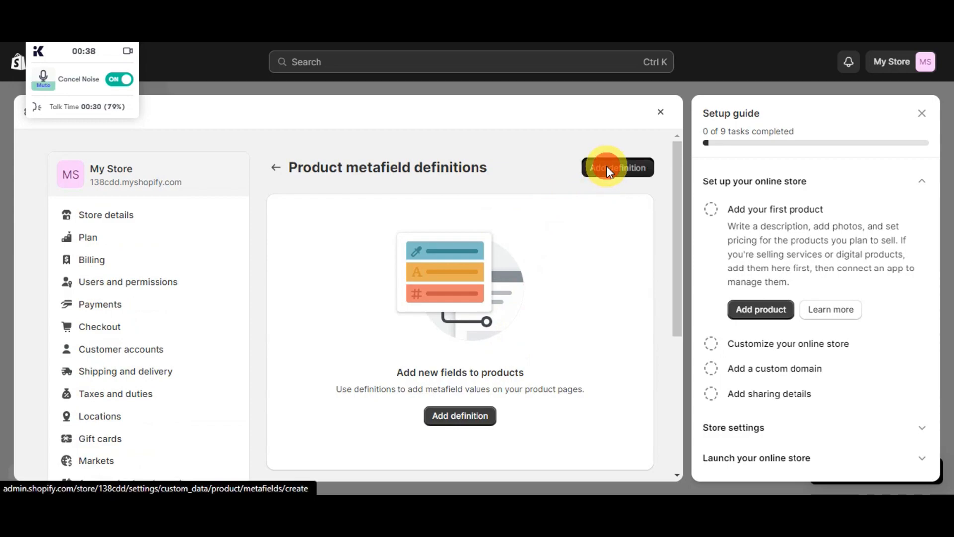
click(323, 231)
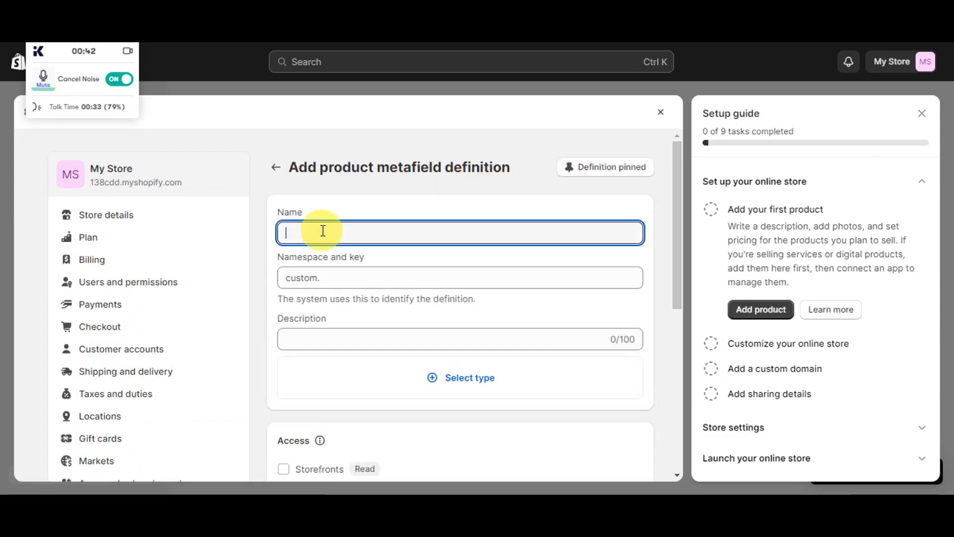
click(347, 277)
click(324, 355)
scroll(366, 362, down, 3)
scroll(367, 362, up, 3)
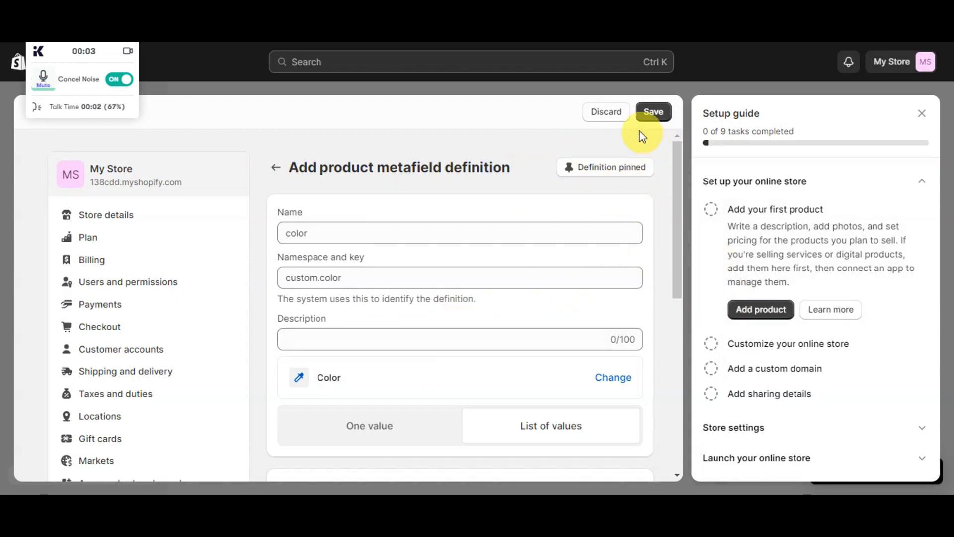
click(652, 113)
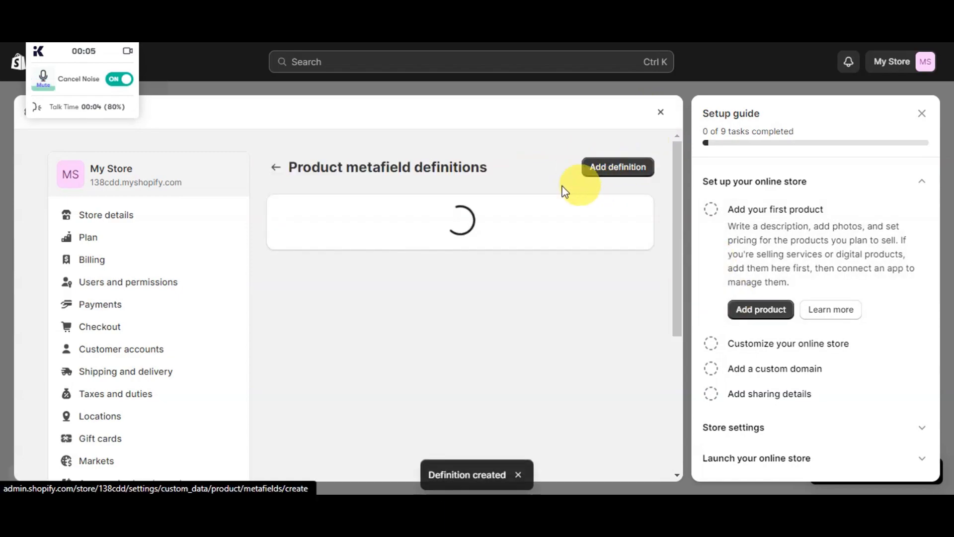
Close the settings and open the Variants section of the (Sample) Coconut Bar Soap product
click(660, 113)
click(48, 140)
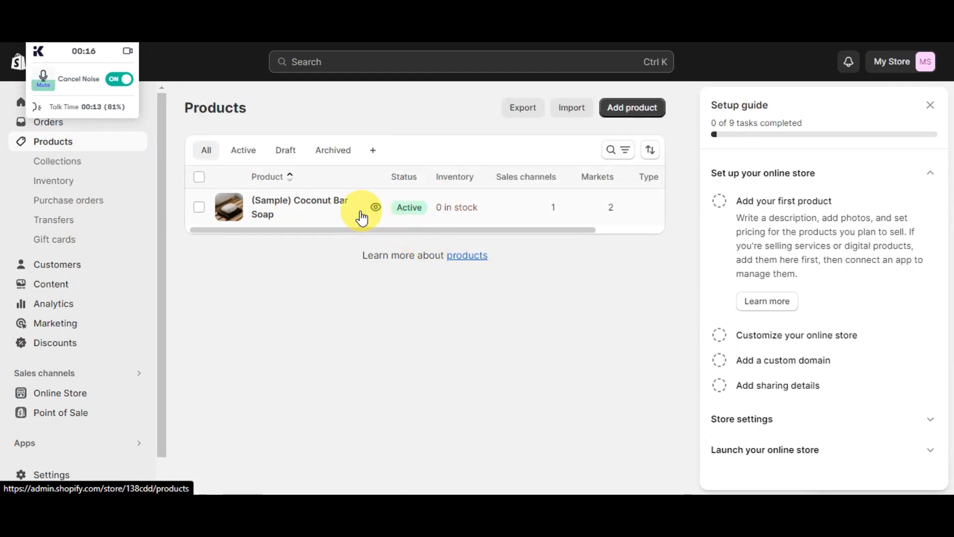
click(344, 212)
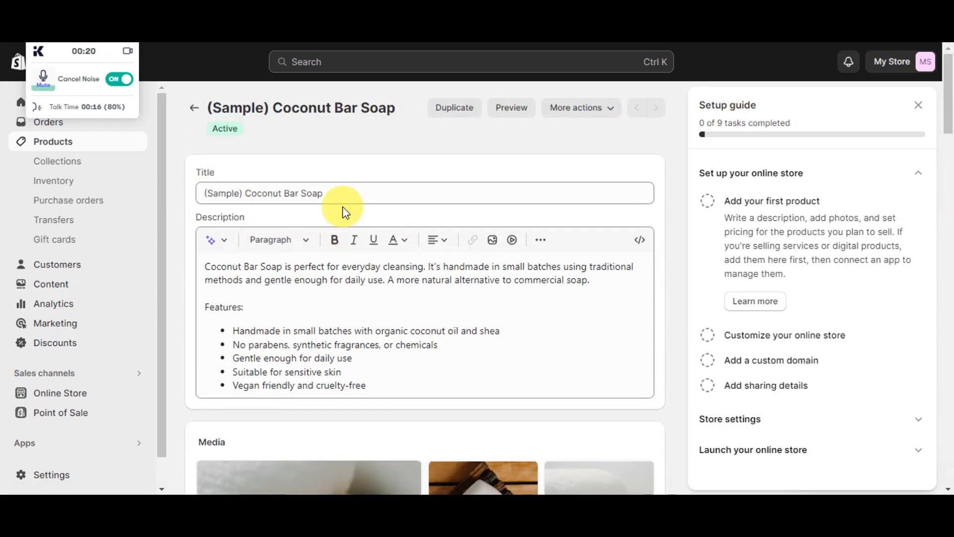
scroll(436, 343, down, 9)
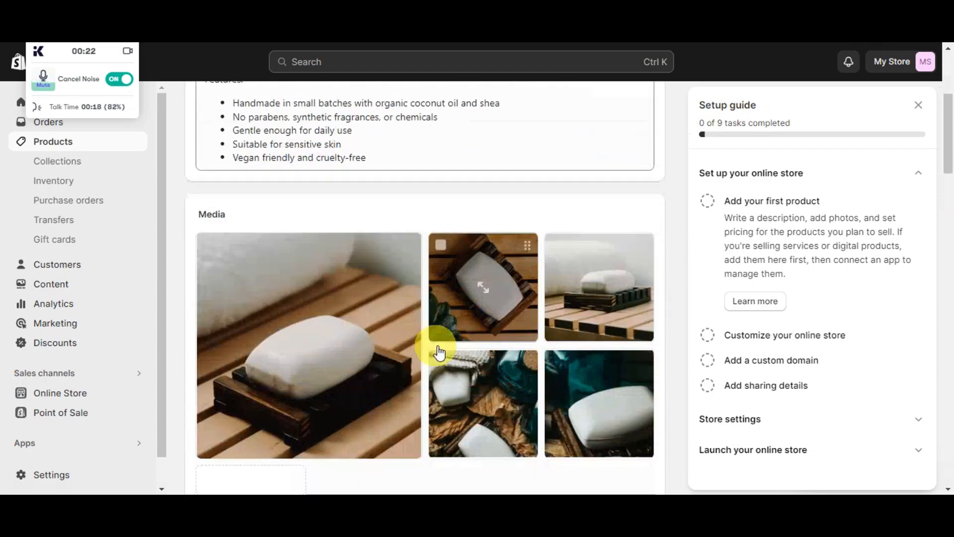
scroll(410, 326, down, 15)
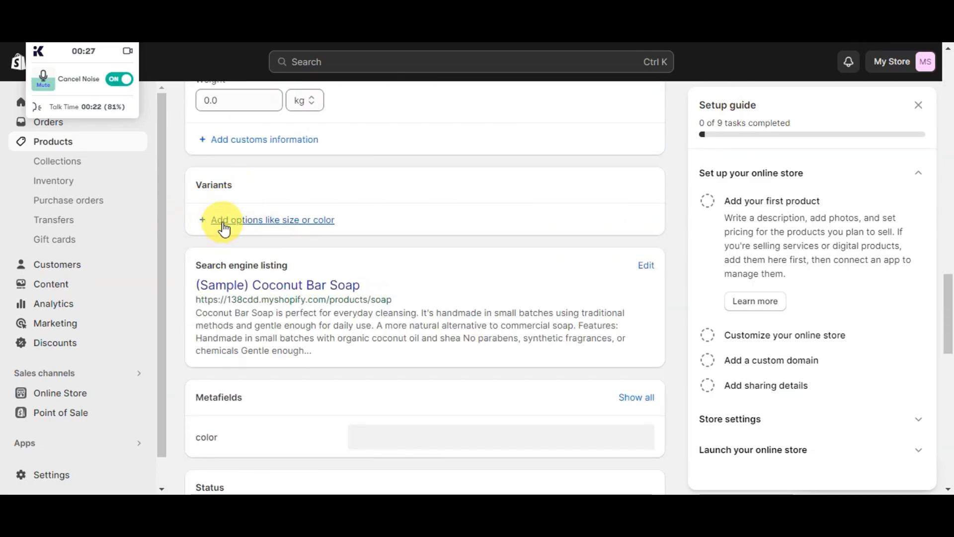
Add a Color option to the product with the values gray, black and blue
click(223, 224)
click(251, 284)
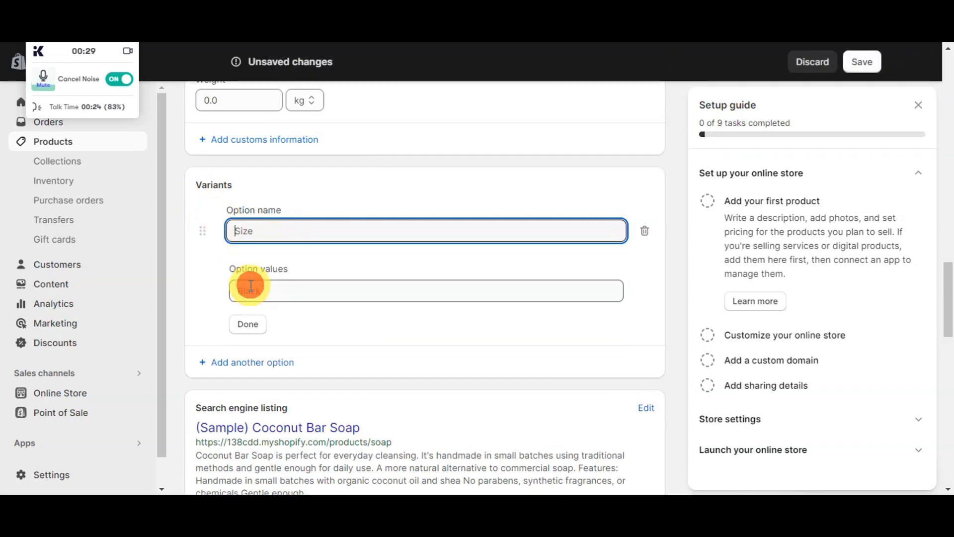
click(285, 297)
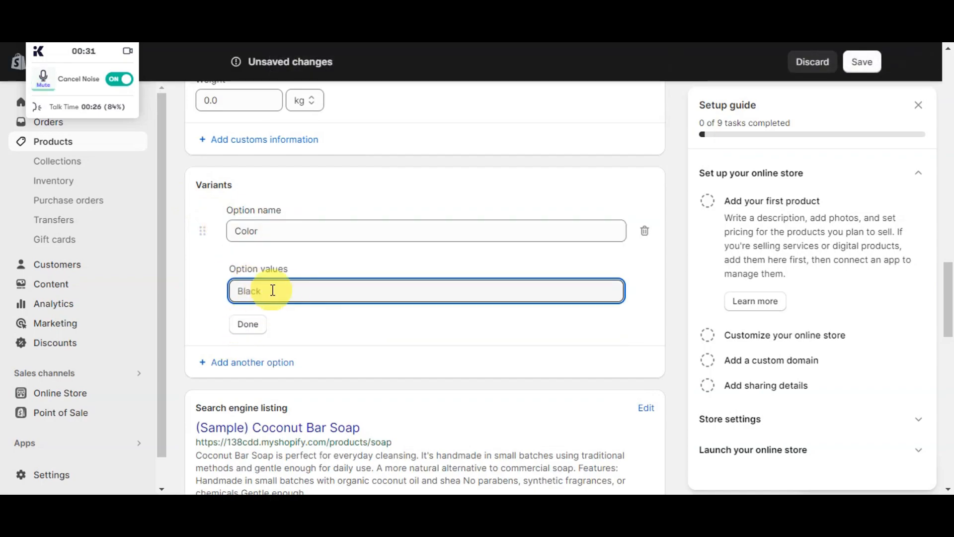
text(gr)
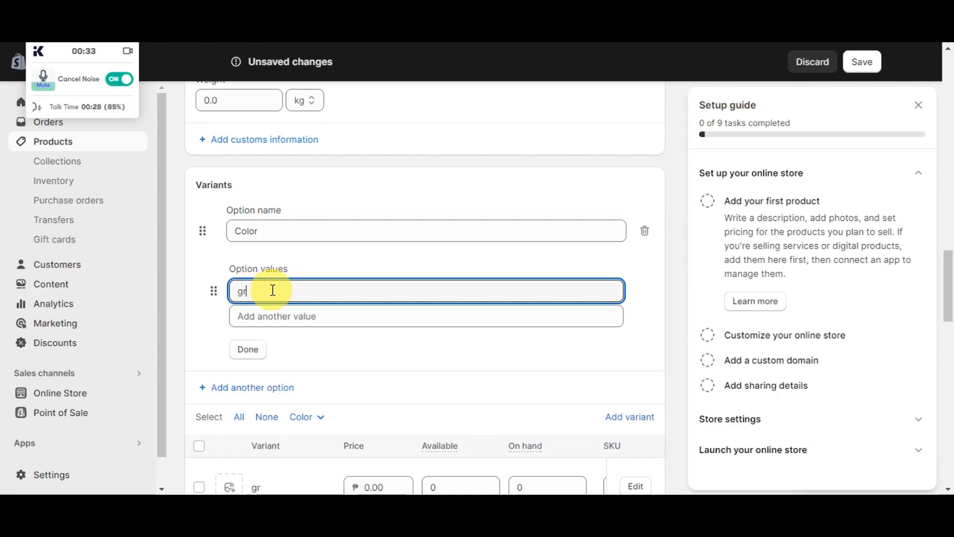
text(ay)
key(Return)
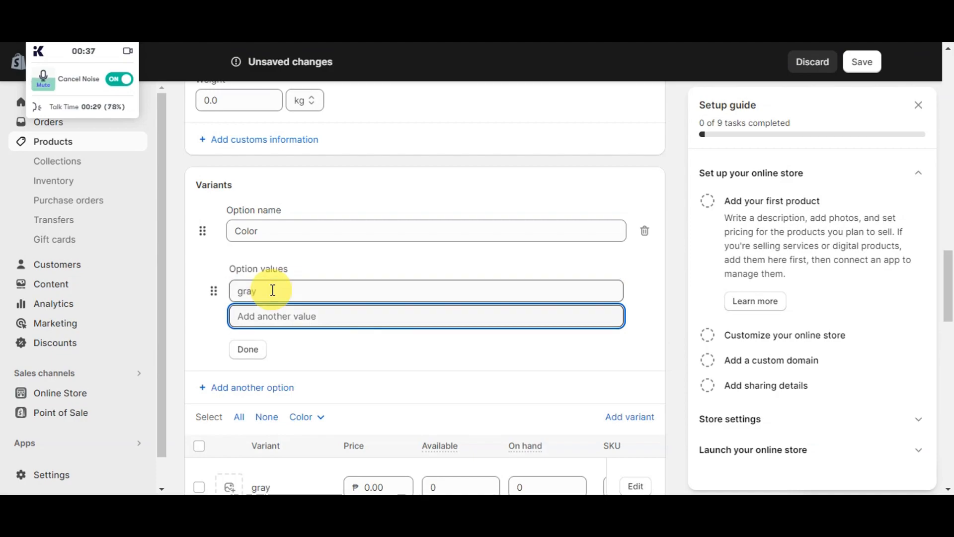
text(black)
key(Return)
text(b)
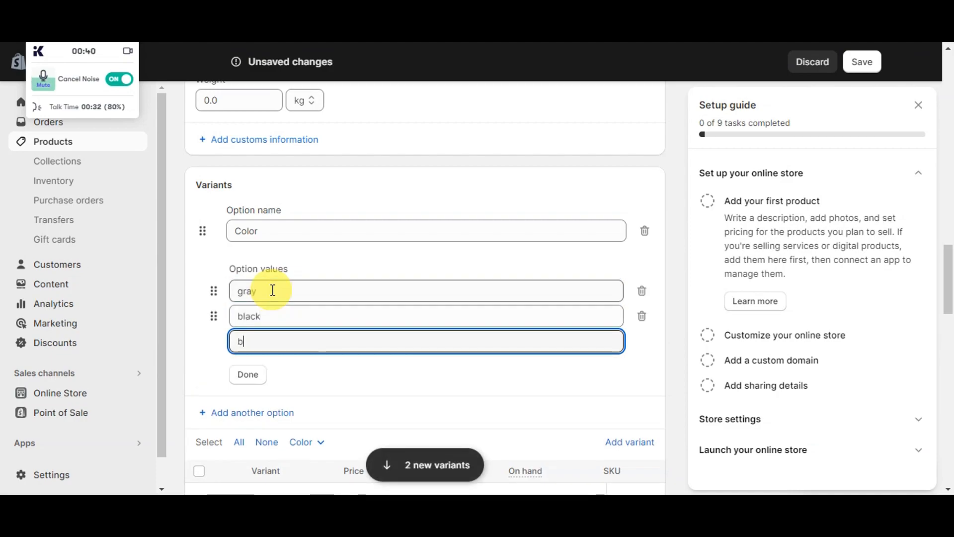
text(lue)
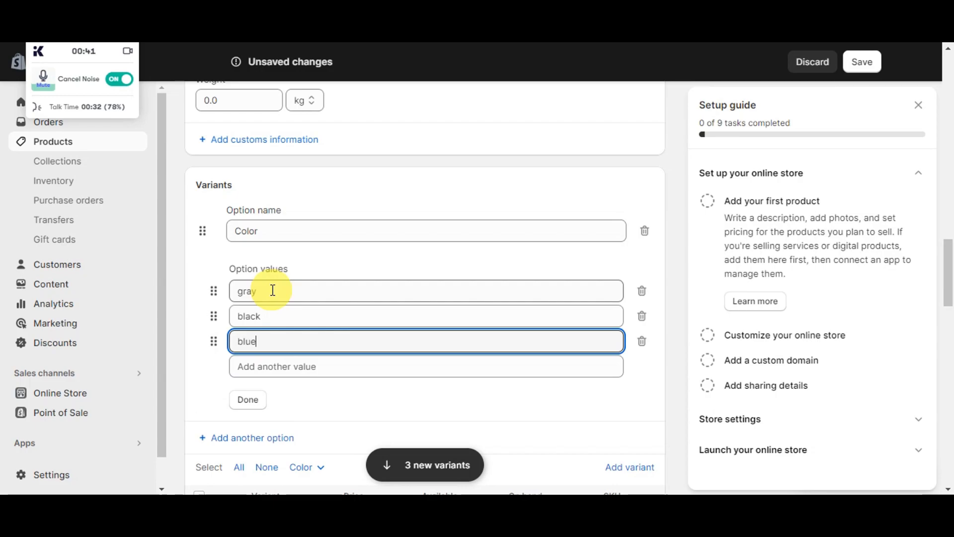
click(250, 400)
Check the gray, black and blue rows in the variant list and save the product
scroll(324, 232, down, 3)
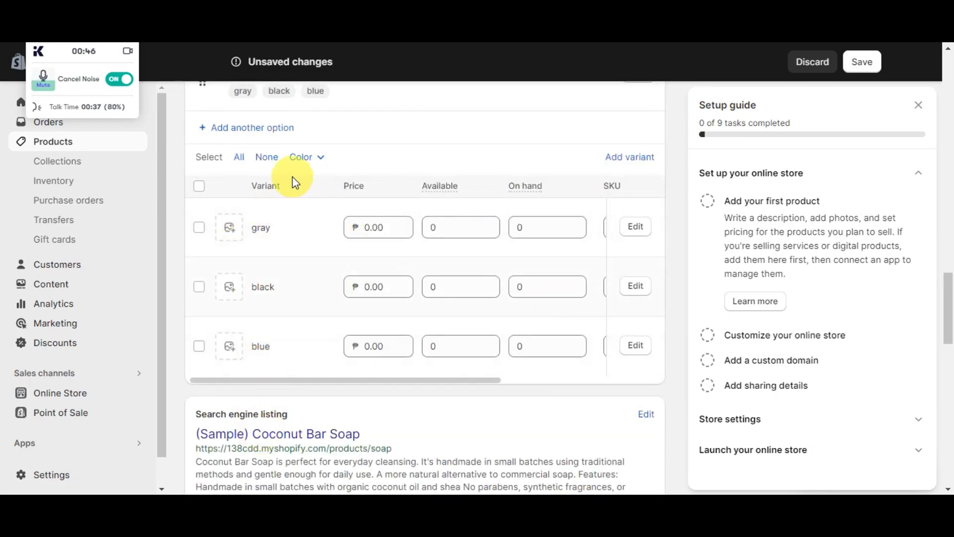
scroll(278, 373, up, 1)
scroll(291, 363, down, 1)
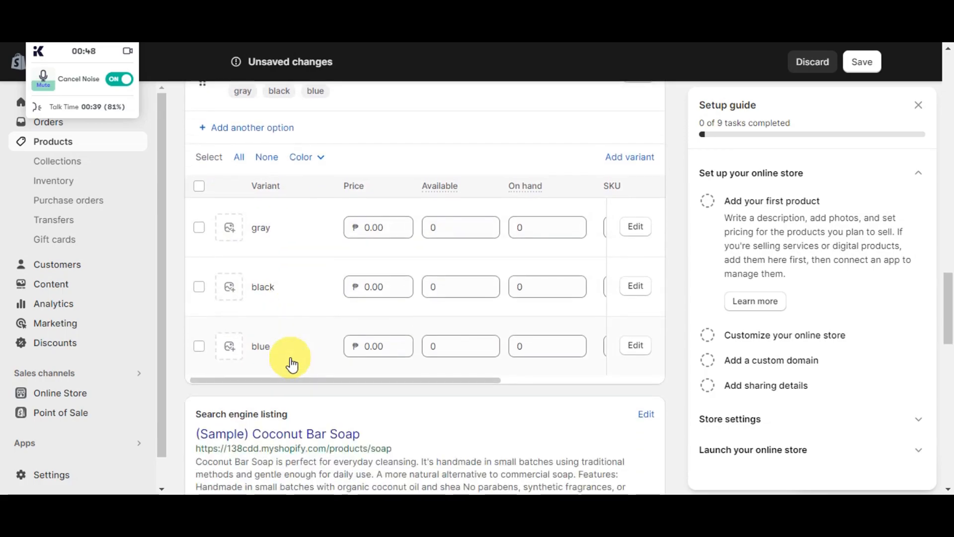
click(634, 241)
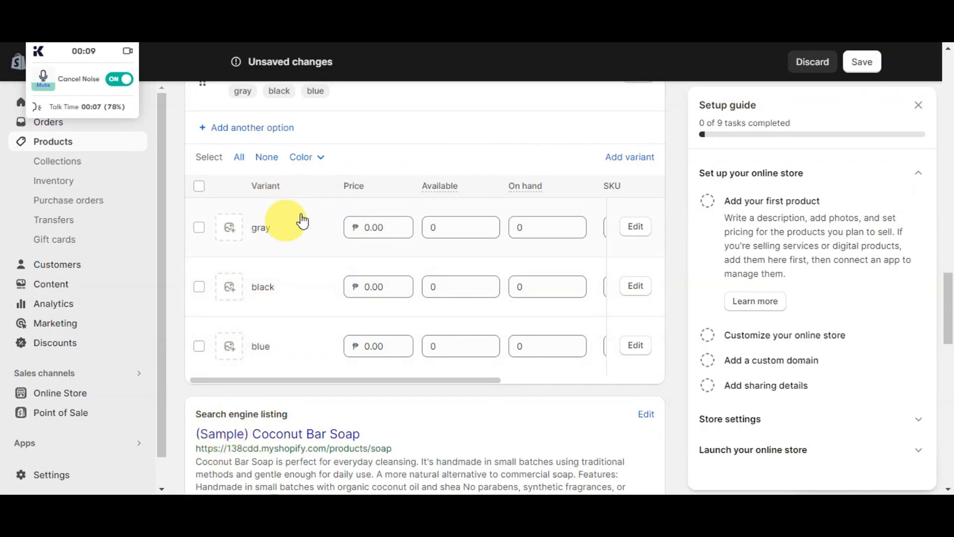
click(866, 63)
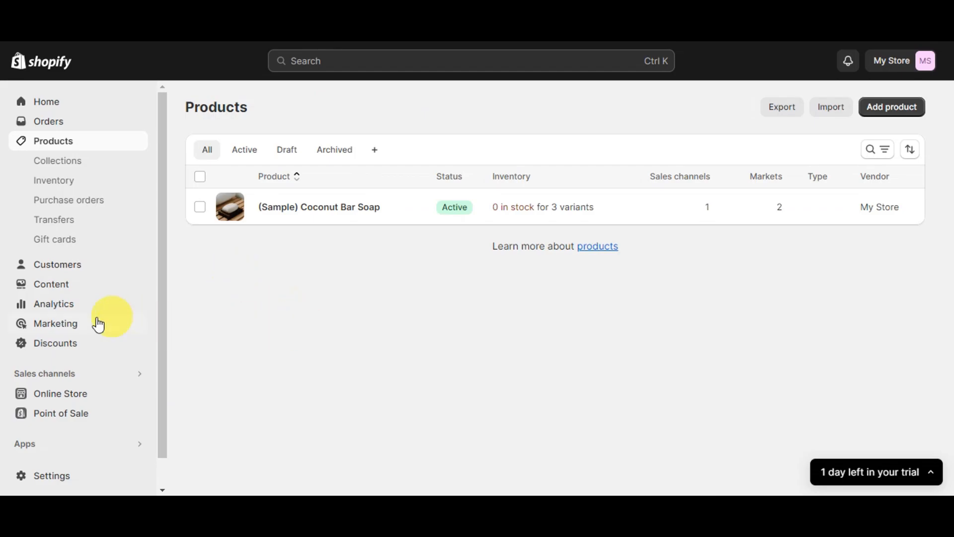
Go from the recommended apps list to the Shopify App Store
scroll(119, 327, down, 1)
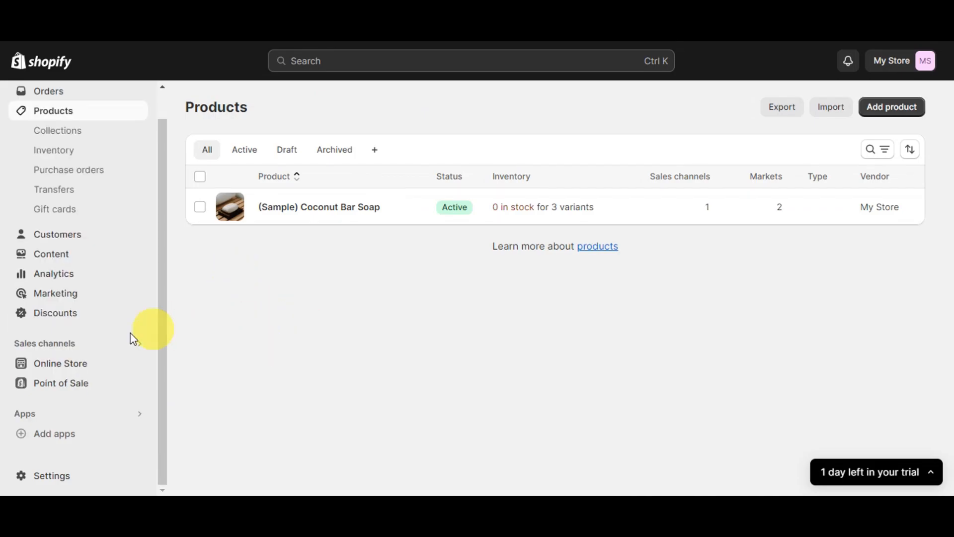
click(78, 439)
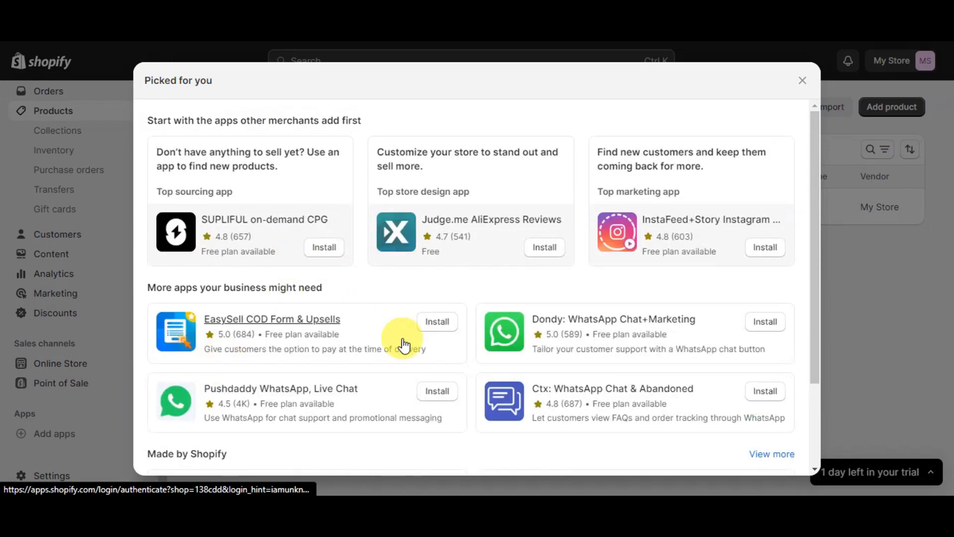
scroll(401, 341, down, 2)
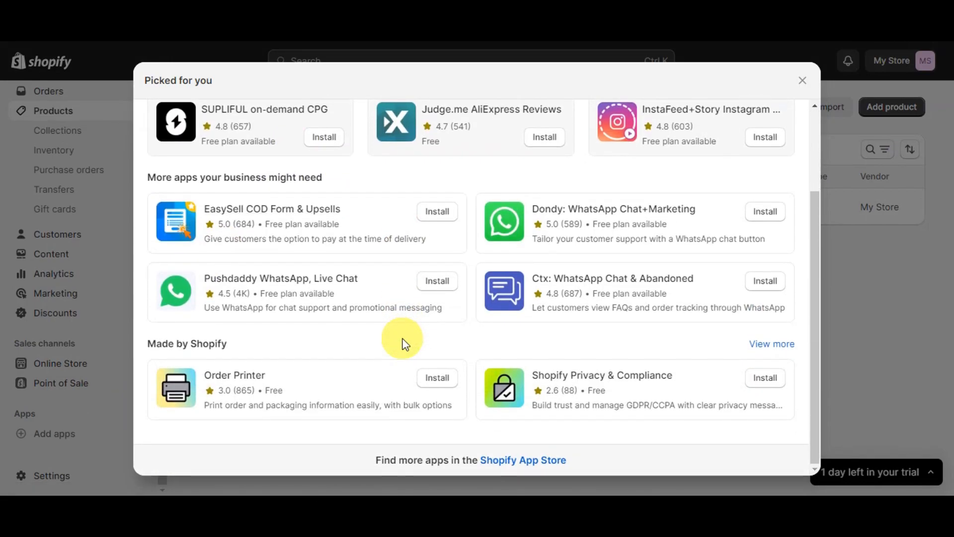
click(533, 460)
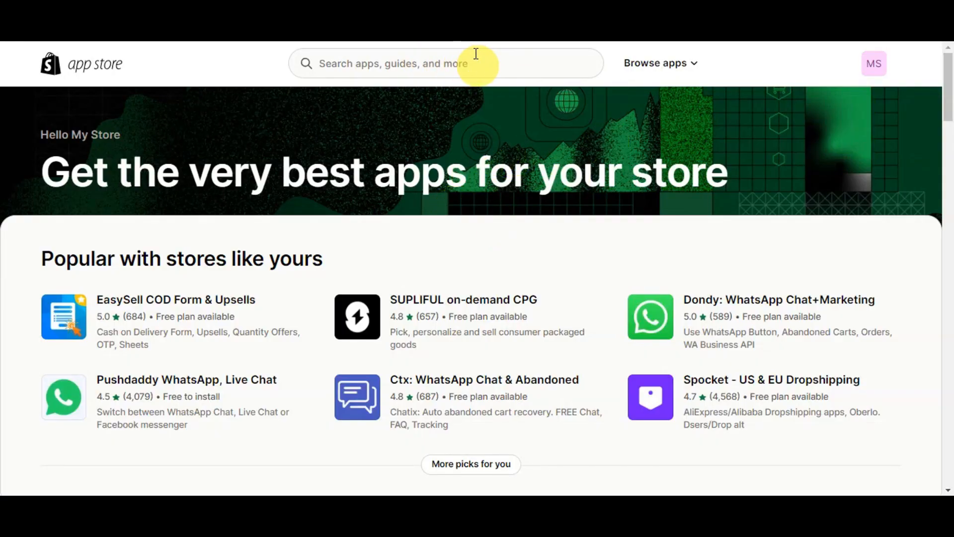
Switch to the GLO Color Swatch,Variant Image listing and read its description and feature list
click(470, 10)
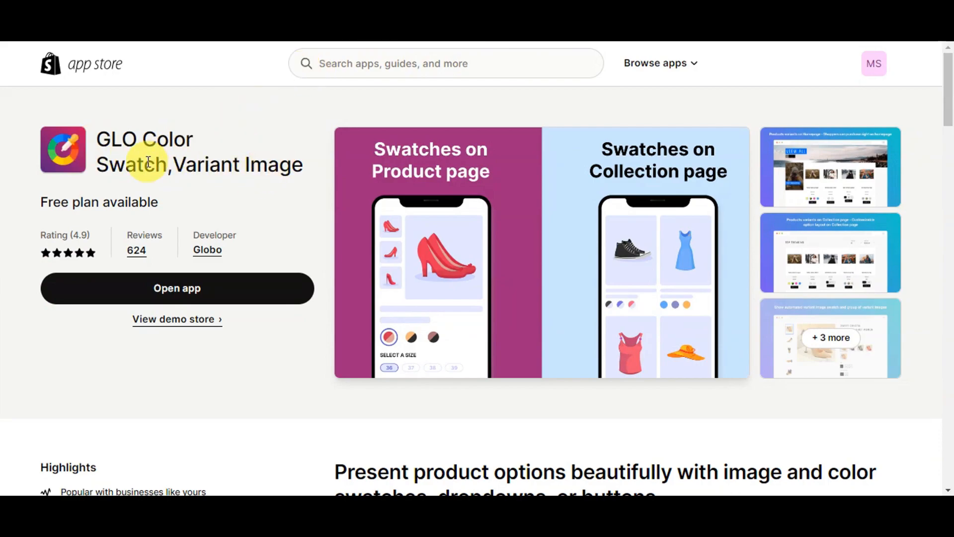
scroll(506, 263, down, 5)
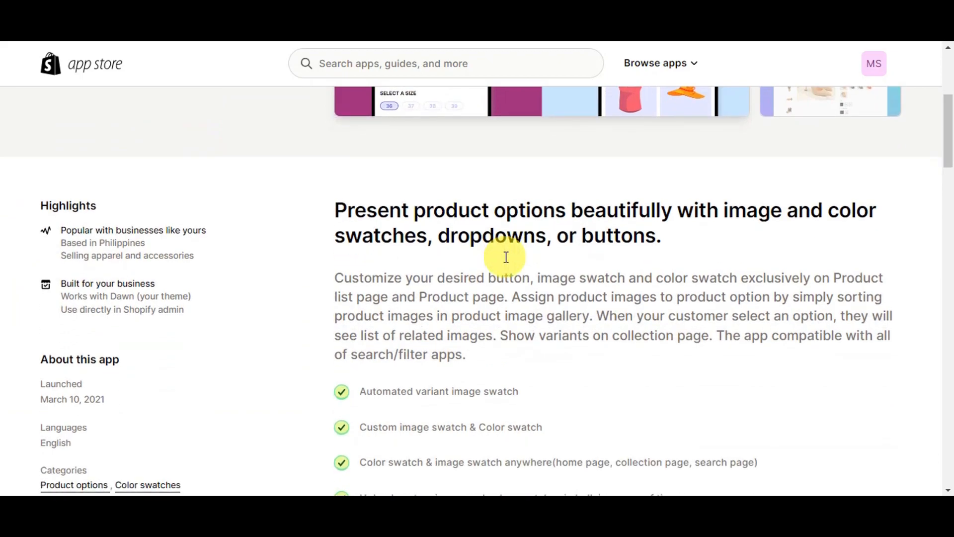
scroll(506, 256, down, 1)
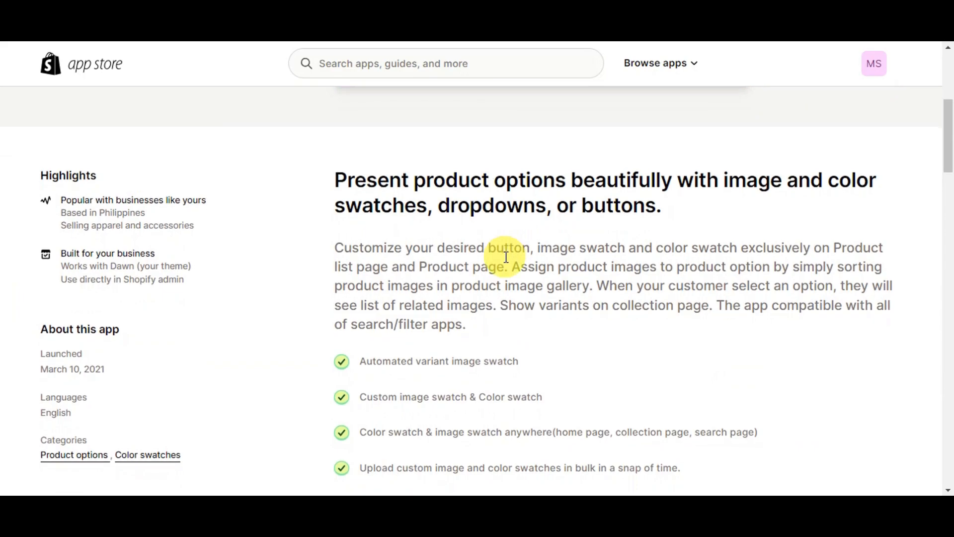
scroll(506, 257, down, 1)
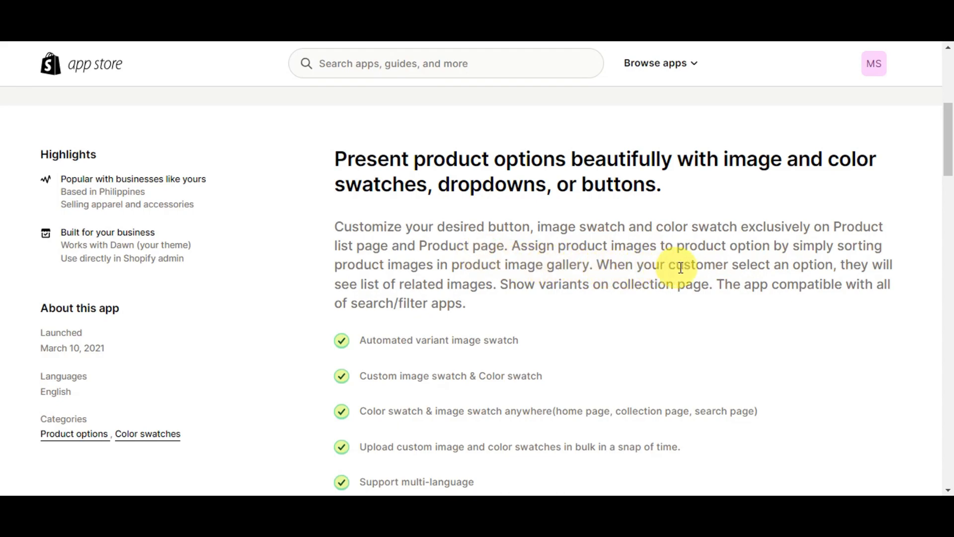
scroll(770, 285, down, 1)
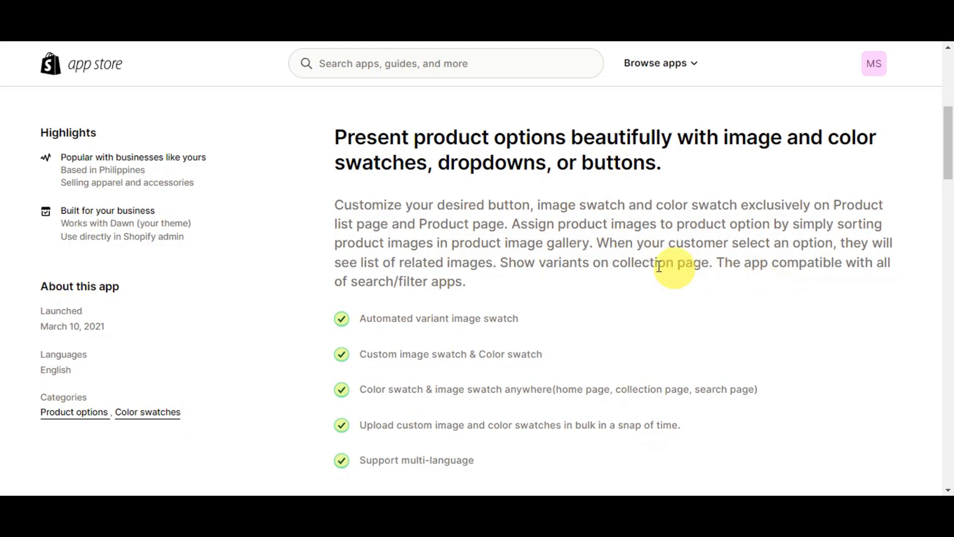
scroll(584, 271, down, 1)
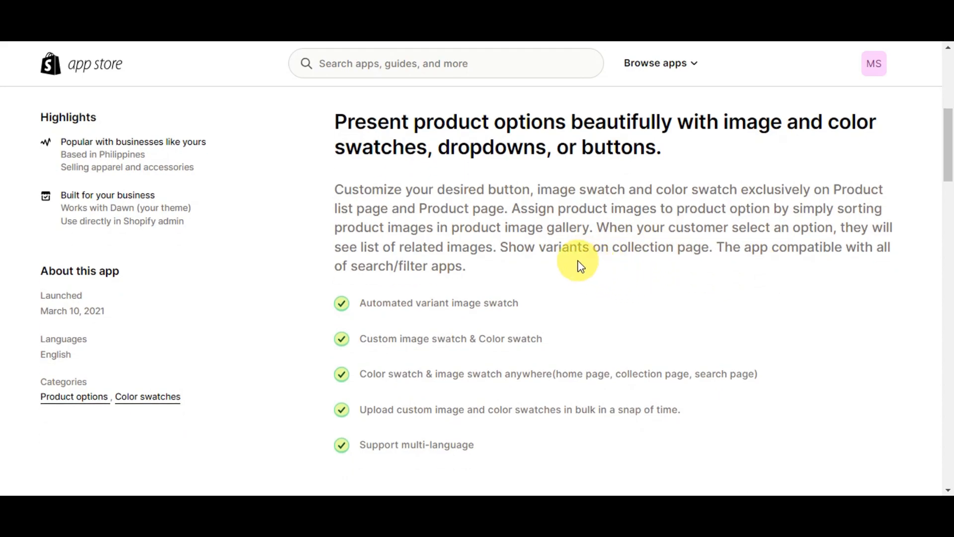
scroll(580, 266, up, 7)
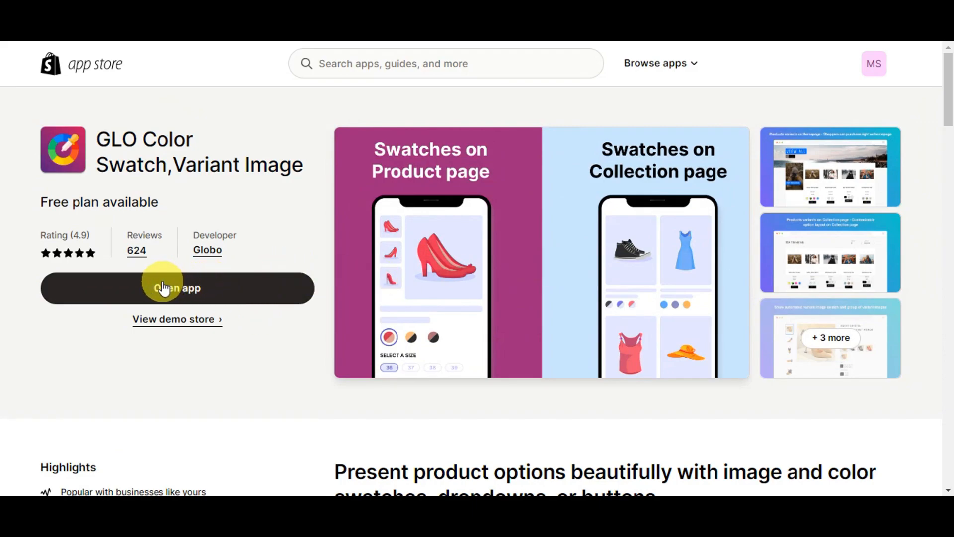
Open the Globo Color Swatch app in the store admin and compare its Free, Silver and Gold plans
click(219, 291)
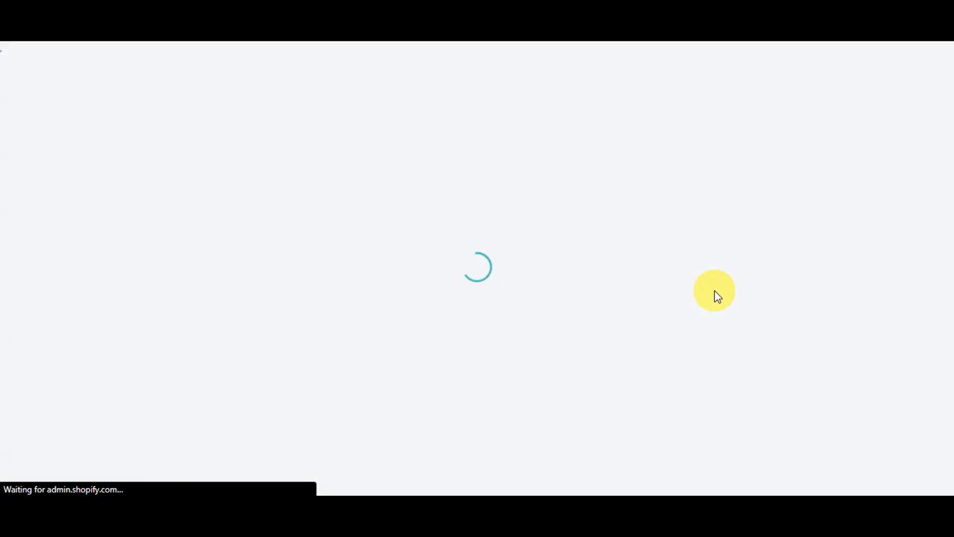
scroll(783, 265, down, 2)
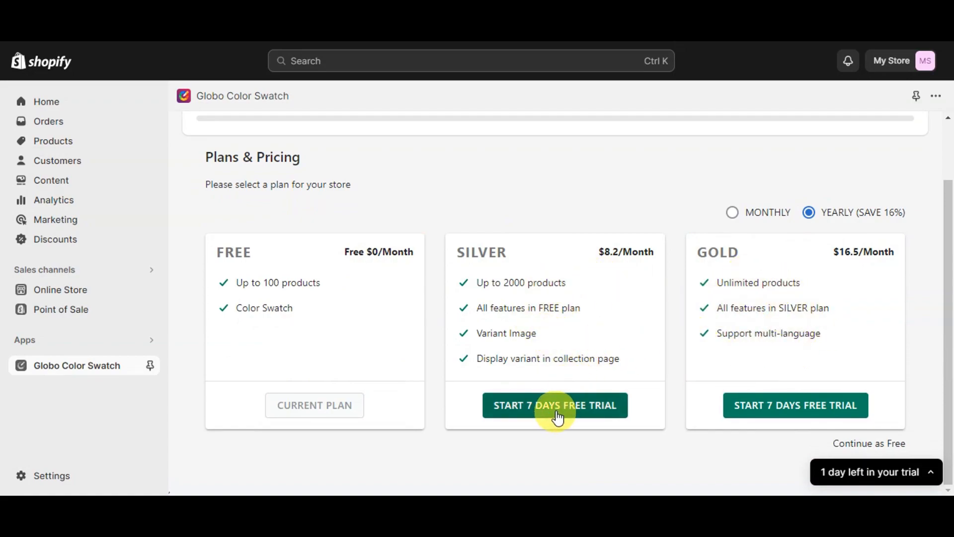
scroll(752, 356, up, 2)
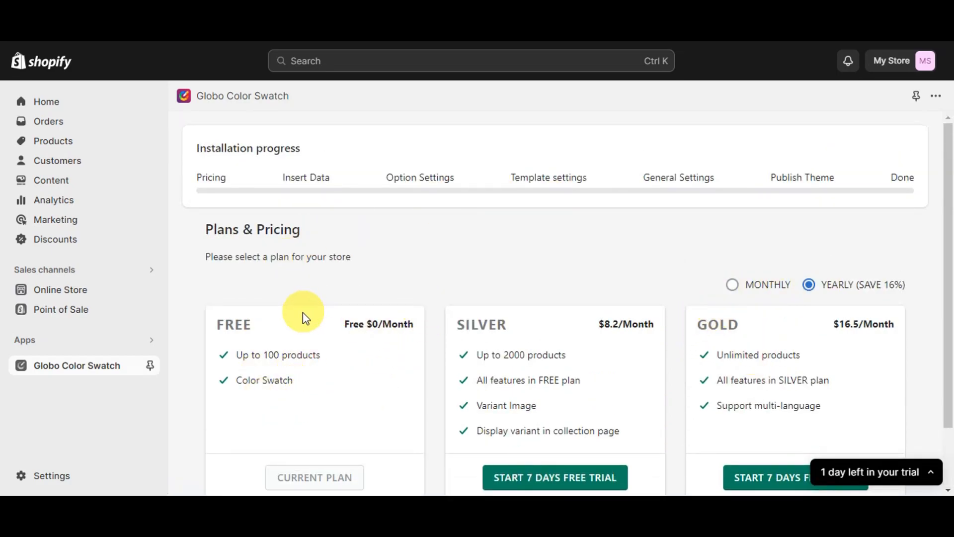
scroll(249, 358, down, 1)
scroll(244, 355, up, 1)
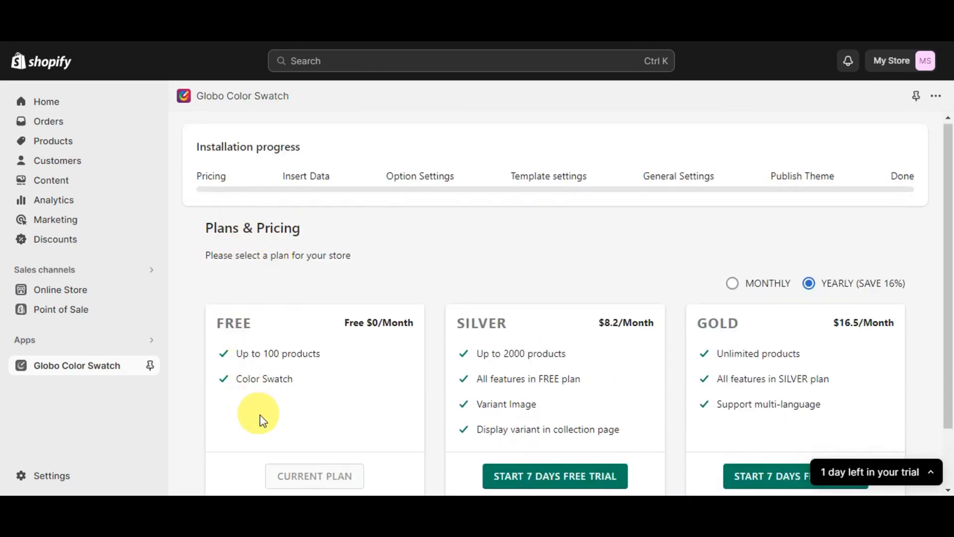
Continue with the Free plan and start the app's installation setup from its welcome page
scroll(261, 415, down, 1)
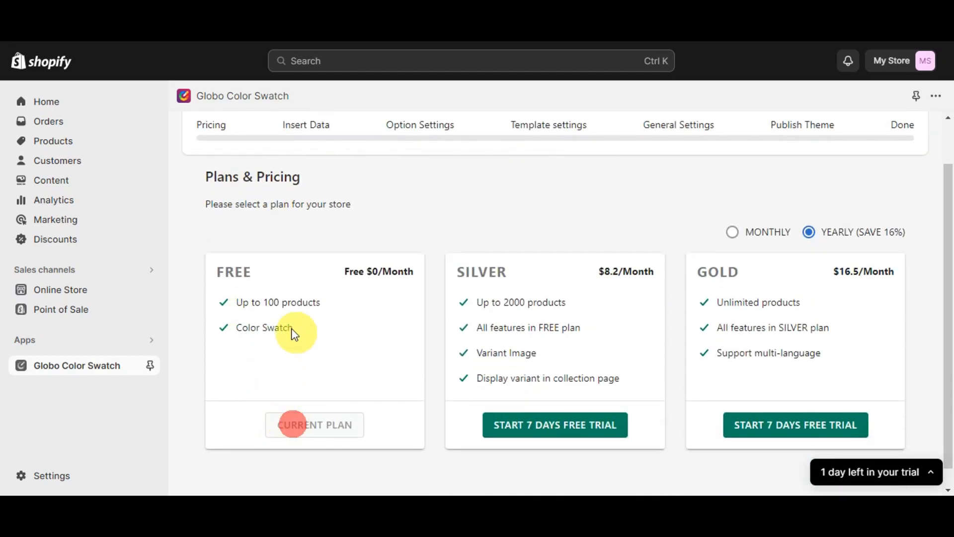
scroll(277, 322, down, 1)
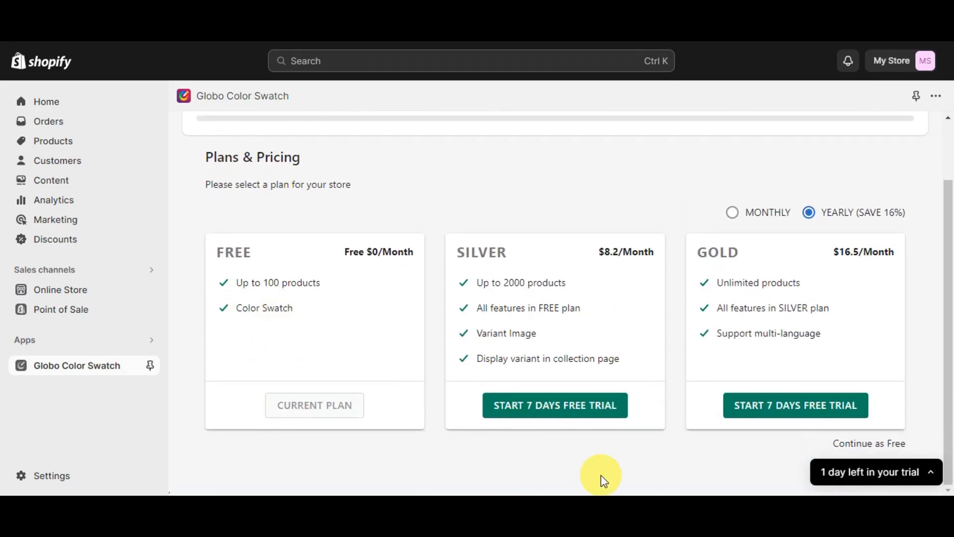
click(853, 453)
scroll(780, 222, up, 2)
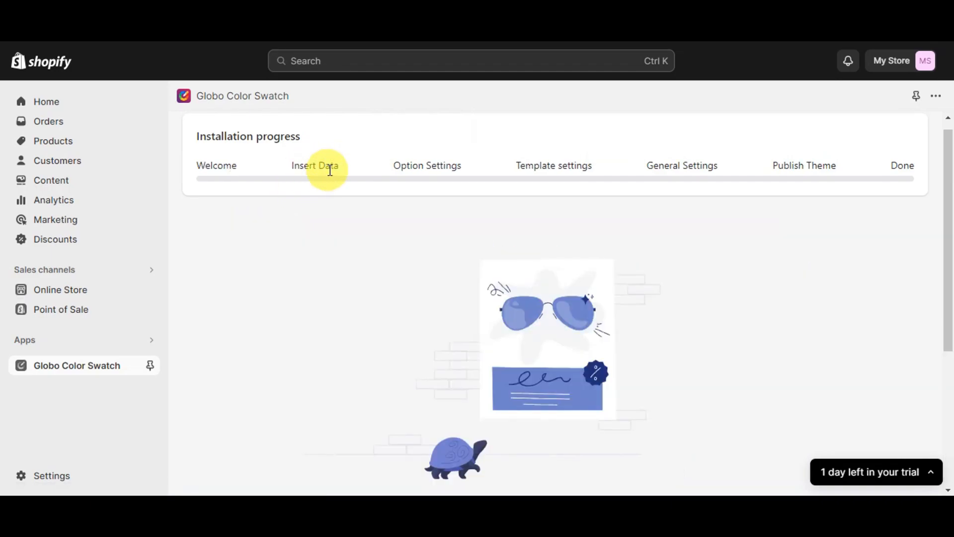
scroll(622, 295, down, 4)
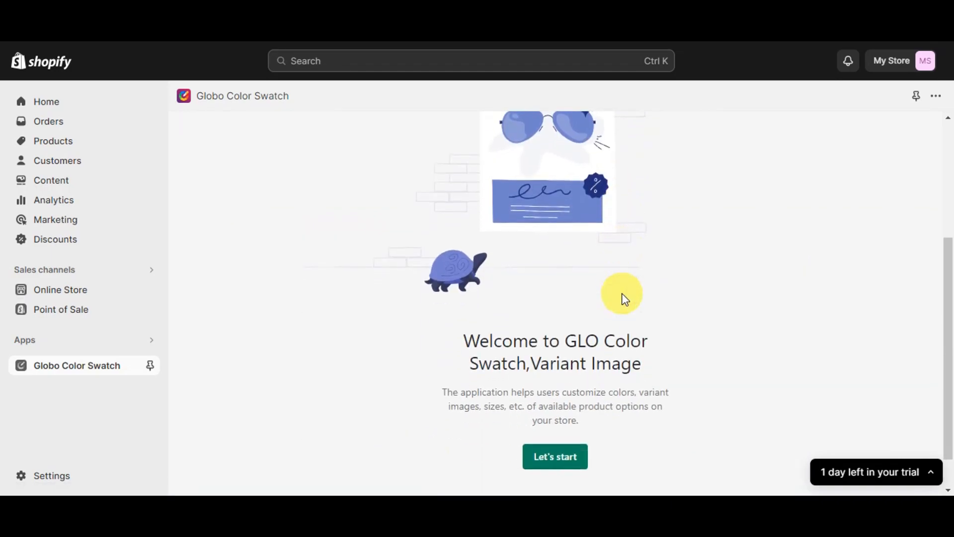
scroll(624, 298, down, 1)
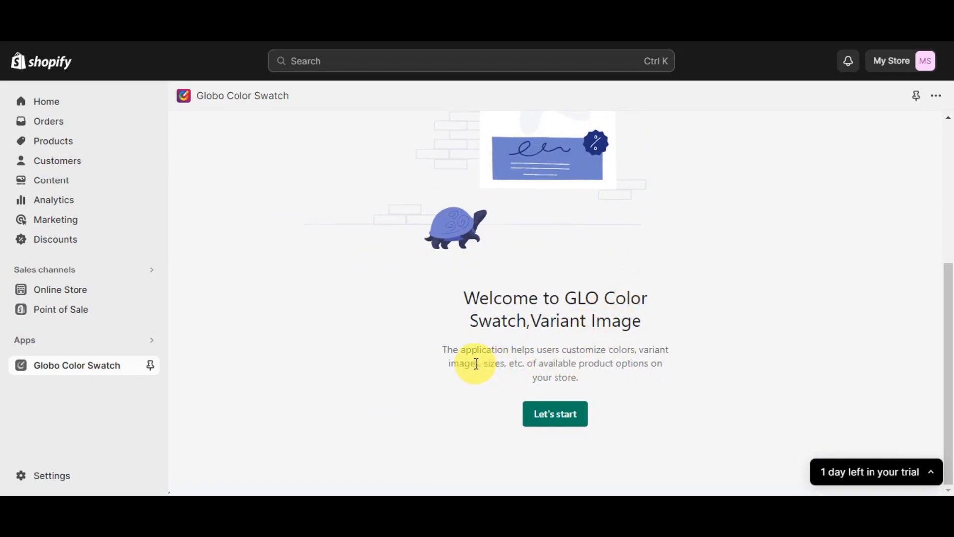
click(563, 413)
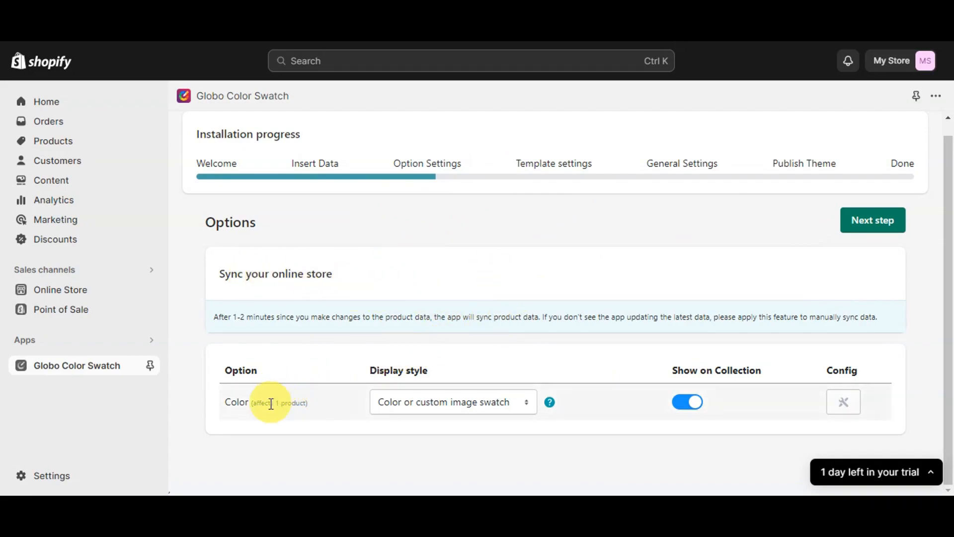
Choose "Color or custom image swatch" as the Color option's display style and continue to the template settings
click(437, 399)
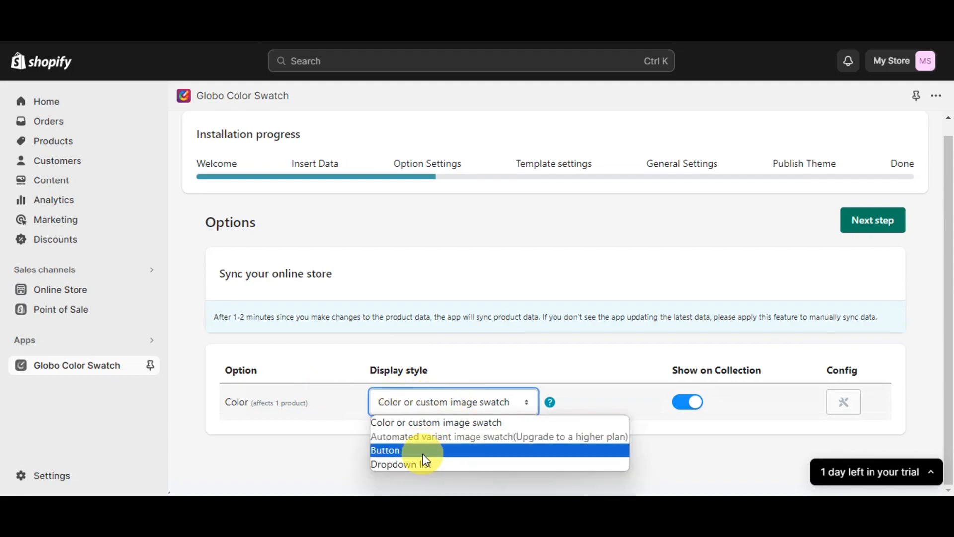
click(449, 421)
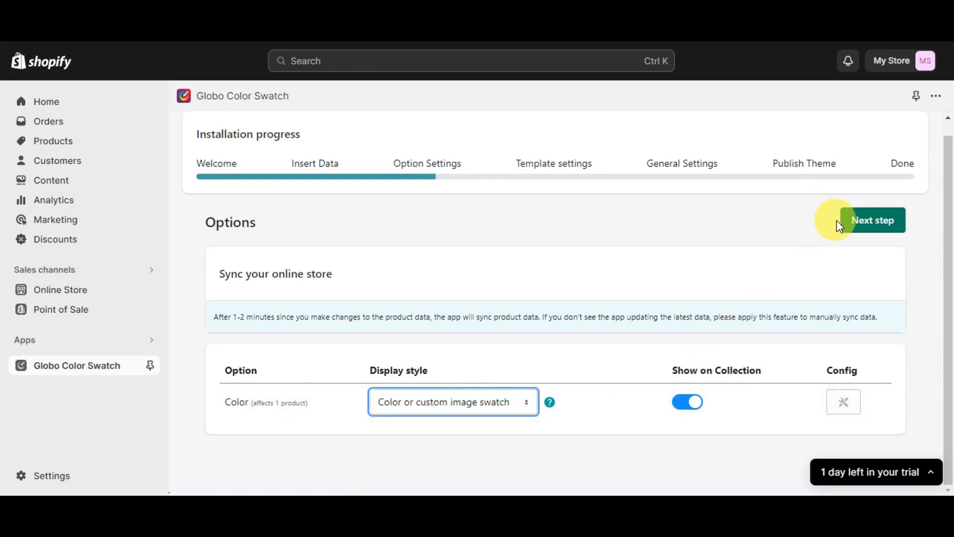
click(853, 227)
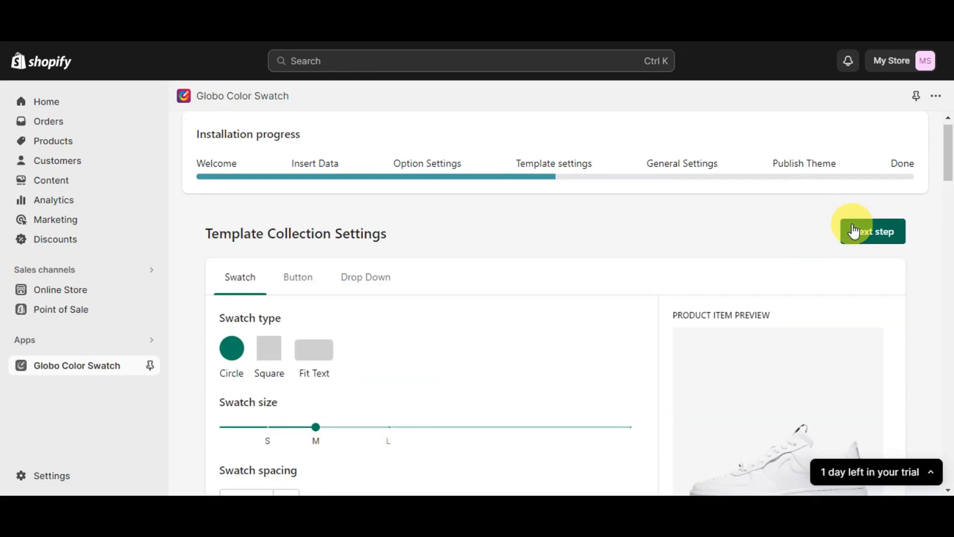
Review the collection template's swatch settings, from type, size, spacing and border to hover effects, alignment and carousel
scroll(681, 269, down, 1)
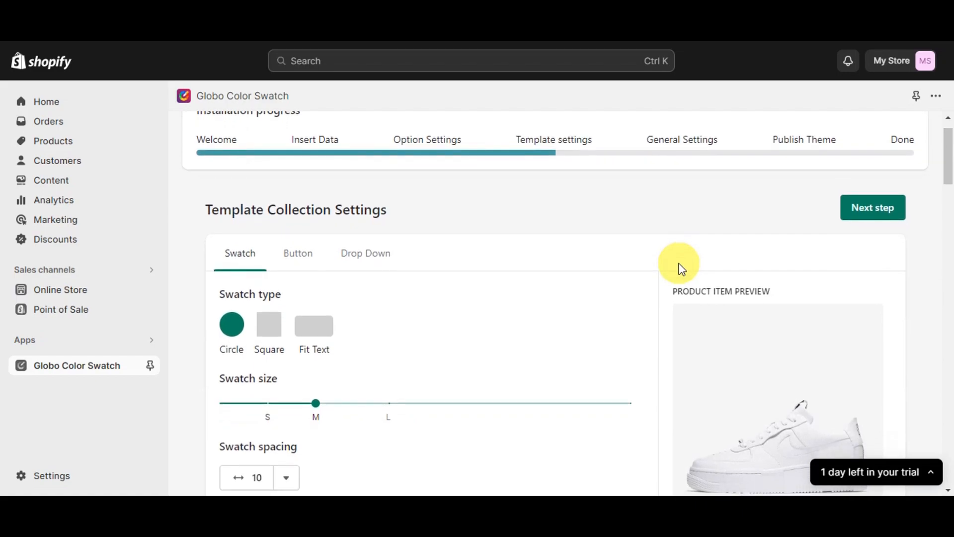
scroll(678, 267, down, 2)
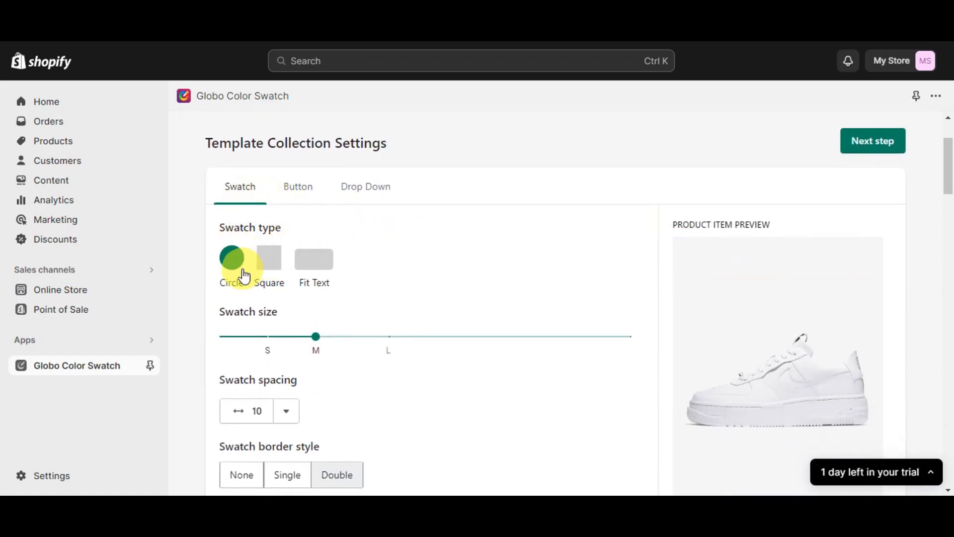
scroll(416, 266, up, 1)
scroll(416, 266, down, 2)
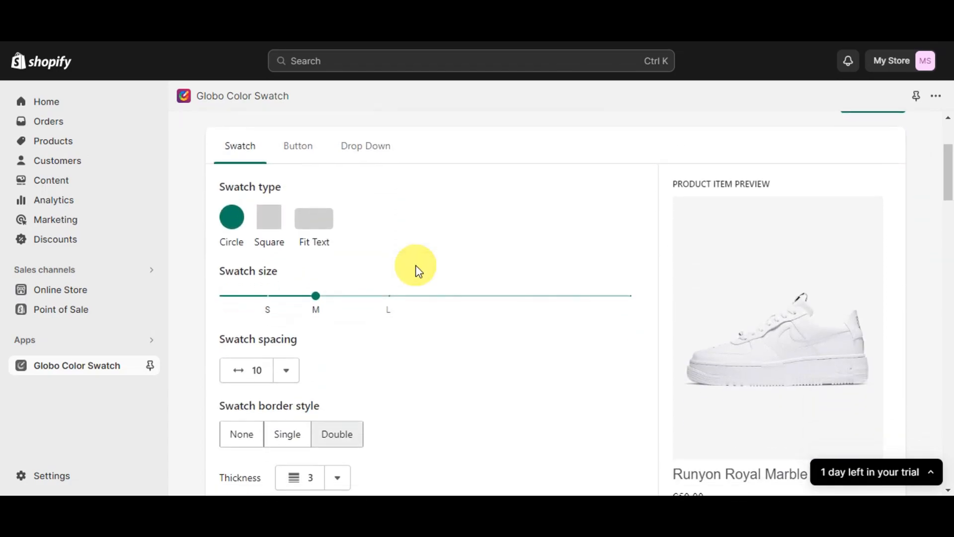
scroll(416, 269, down, 5)
scroll(417, 270, down, 3)
scroll(417, 266, down, 5)
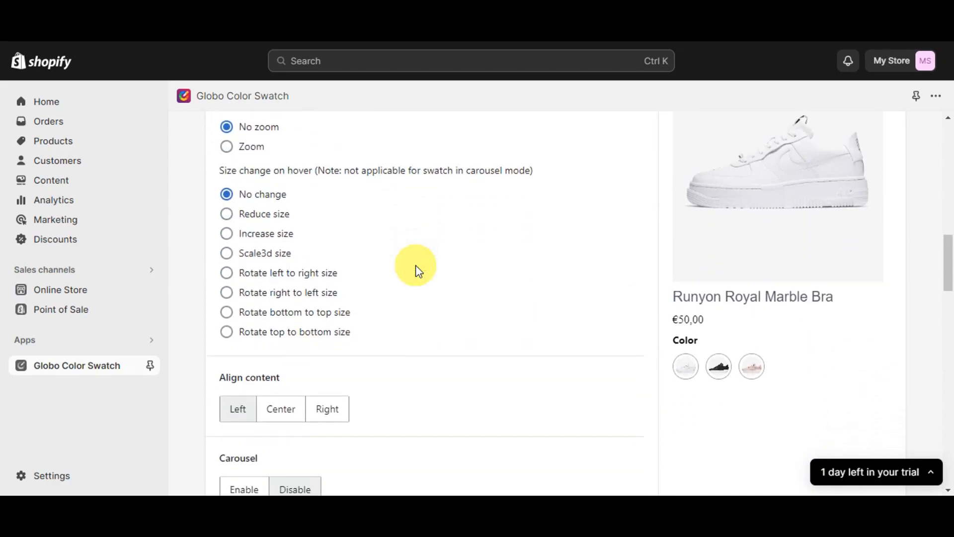
Preview the black and pink color swatches on the sample shoe in the collection template
scroll(416, 264, up, 1)
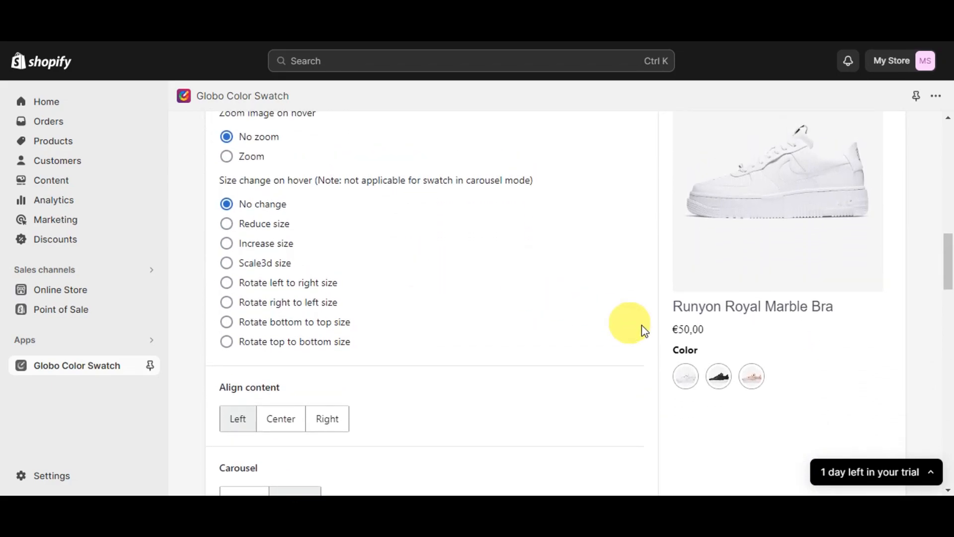
scroll(783, 204, up, 2)
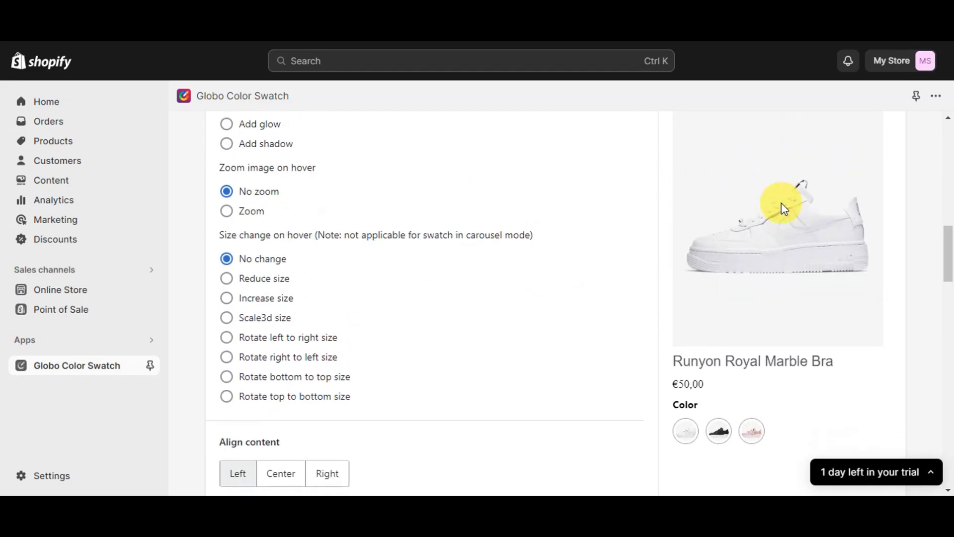
click(721, 439)
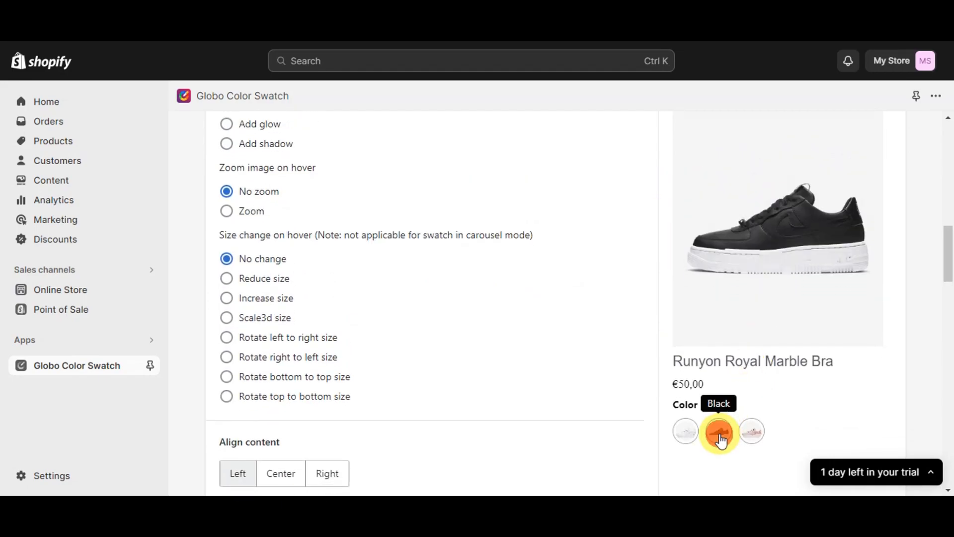
click(750, 435)
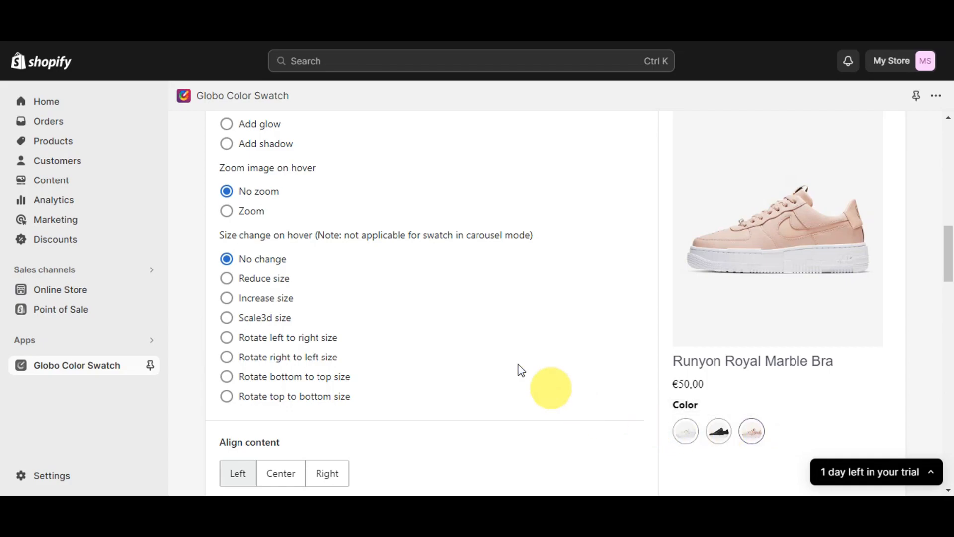
Change the collection template's hover border color for swatches to a brighter violet
scroll(380, 251, up, 5)
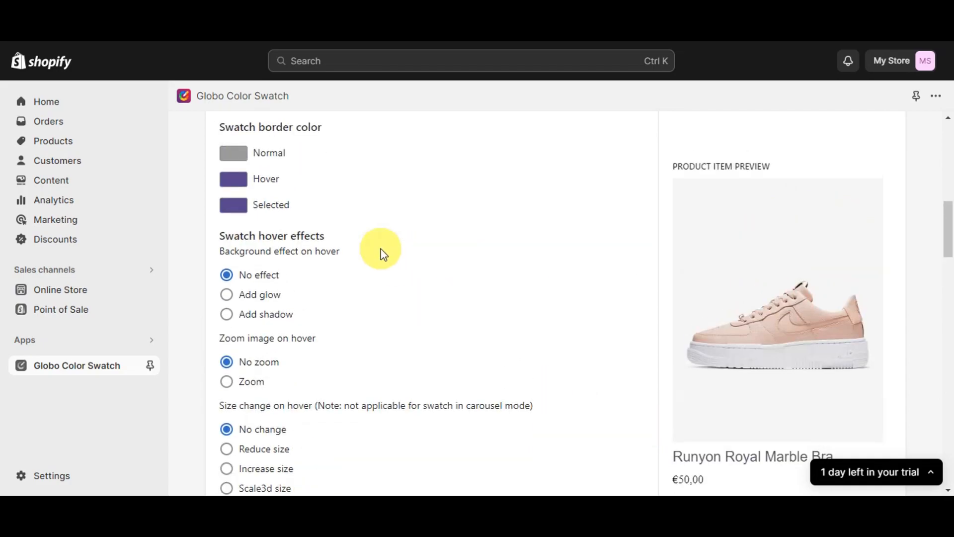
click(231, 251)
click(330, 284)
click(471, 253)
scroll(471, 253, down, 2)
Try the Square swatch type in the collection template, preview the pink and white swatches, and return to Circle
scroll(471, 253, up, 6)
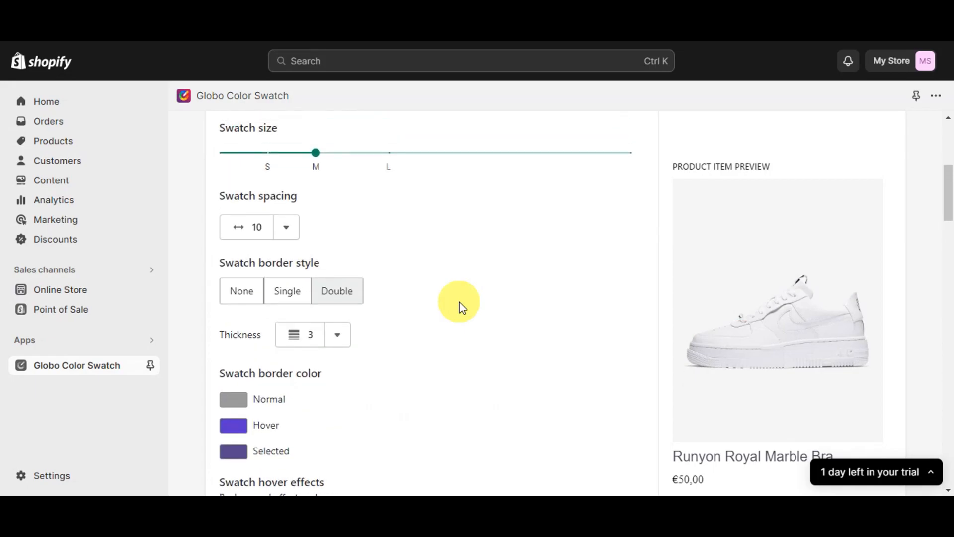
scroll(460, 304, up, 2)
click(272, 163)
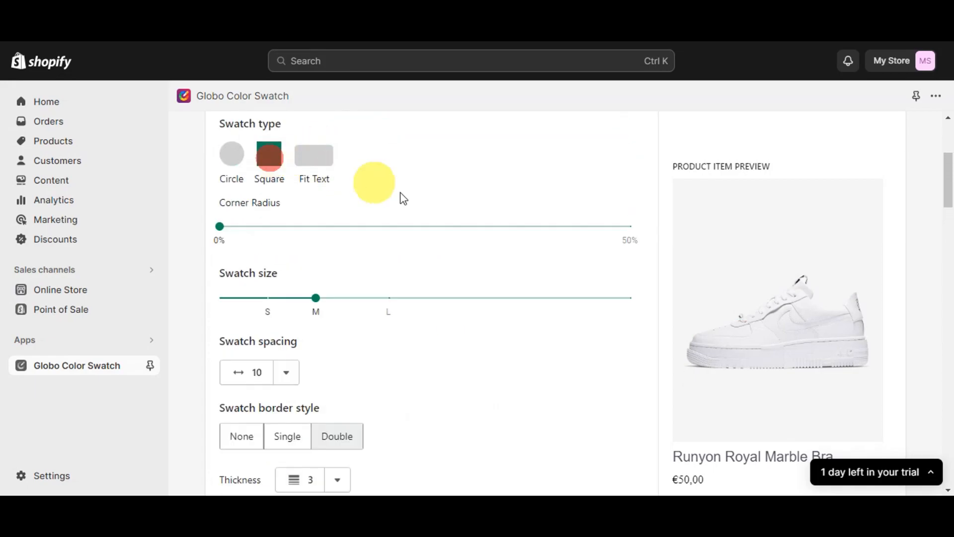
scroll(732, 319, down, 3)
scroll(732, 319, down, 8)
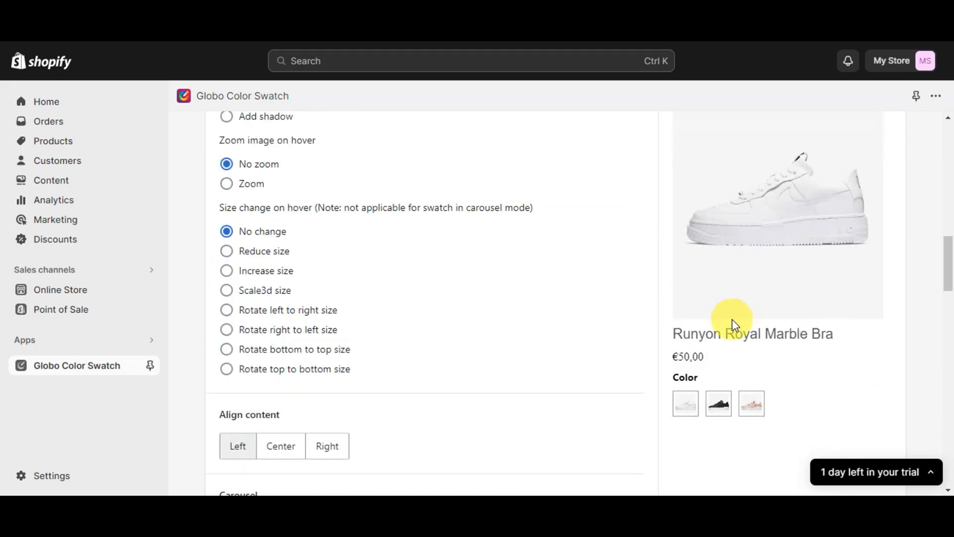
click(750, 324)
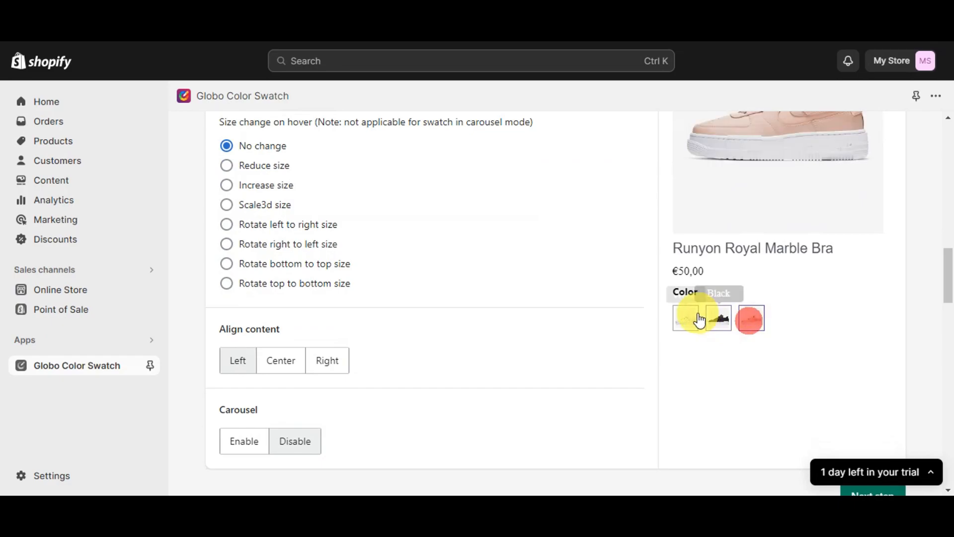
click(691, 317)
scroll(613, 241, up, 10)
click(232, 272)
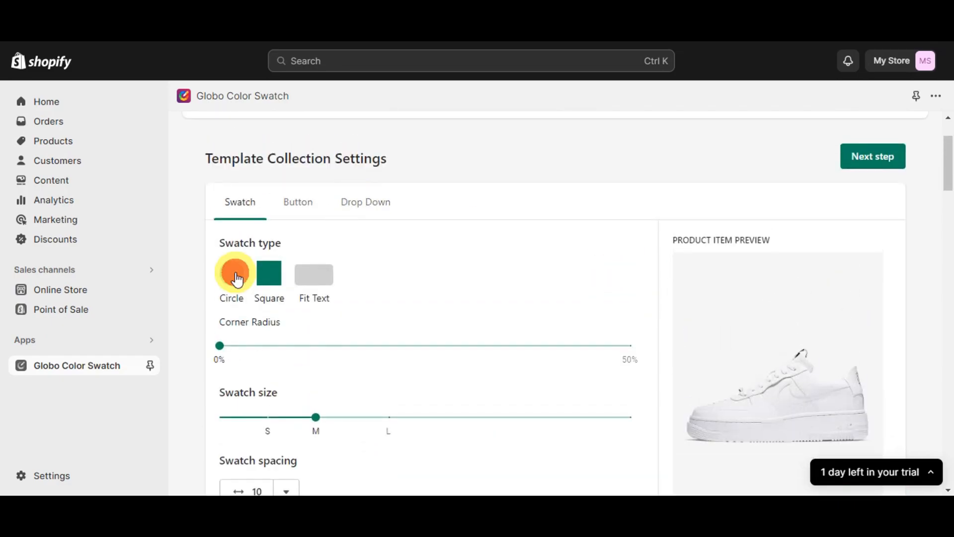
Try the Square swatch type in the product template settings, and set it to Fit Text
scroll(479, 277, down, 10)
scroll(479, 277, down, 6)
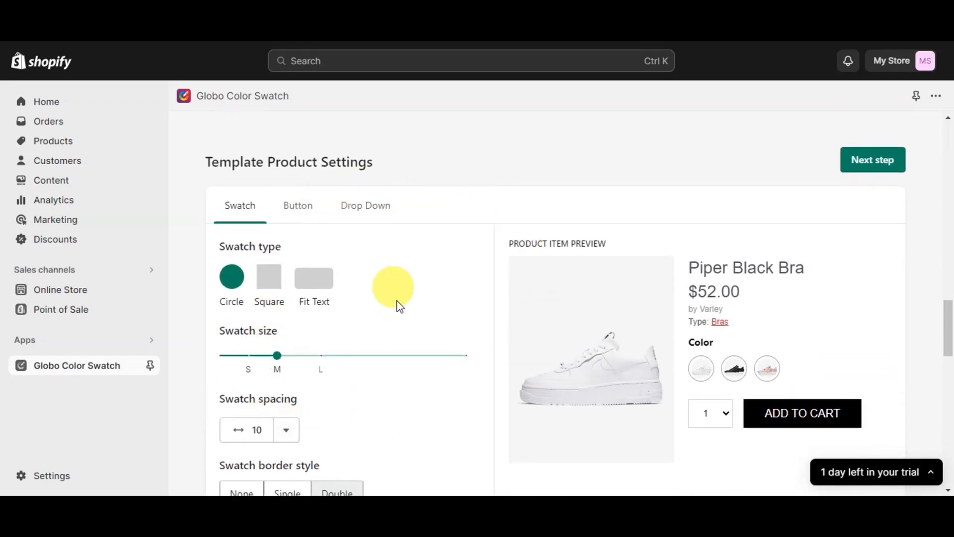
scroll(437, 351, down, 3)
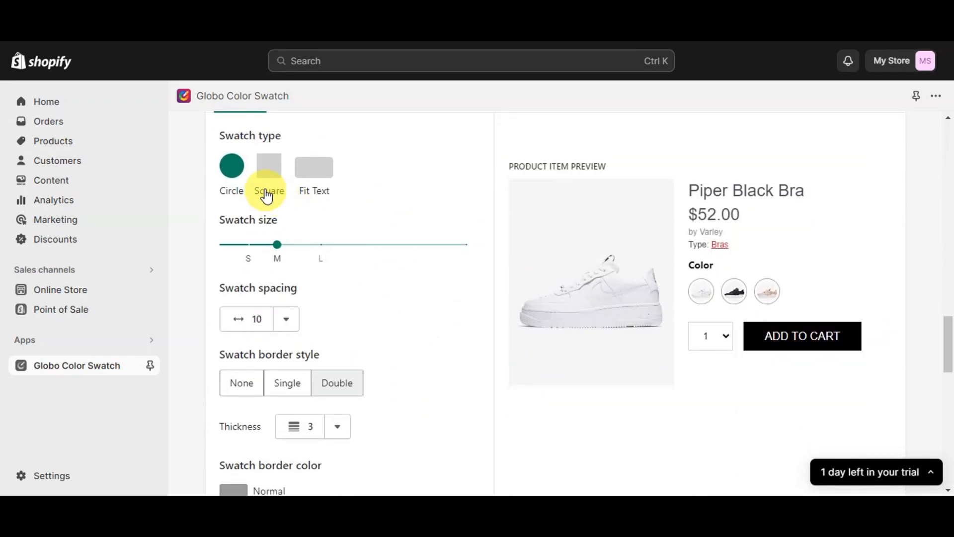
click(276, 169)
click(320, 168)
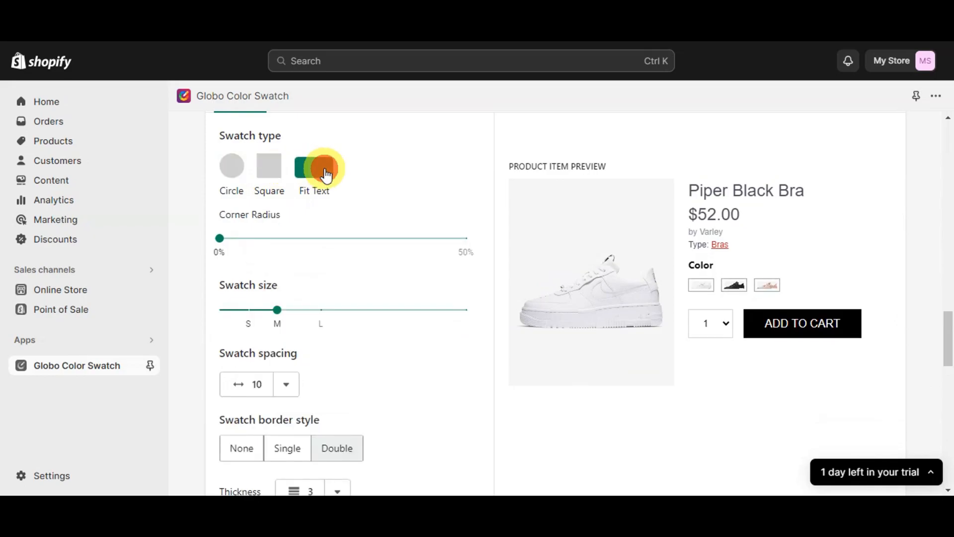
Look over the remaining product template options and continue to the general settings
scroll(611, 230, down, 10)
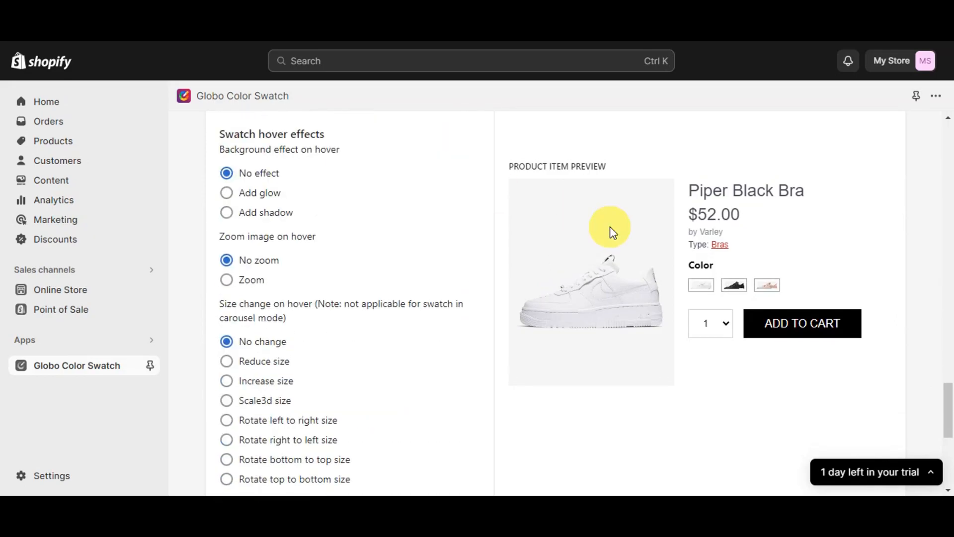
scroll(611, 230, down, 1)
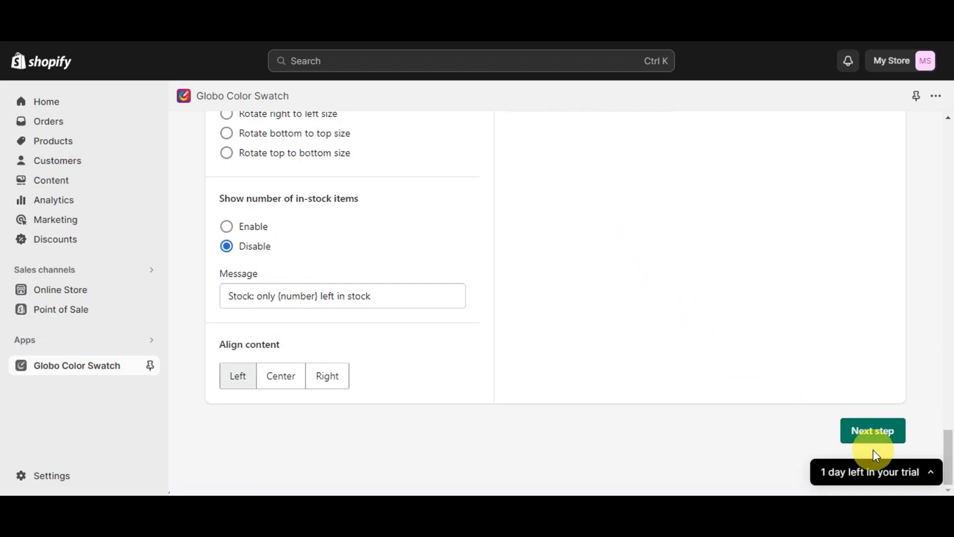
click(873, 435)
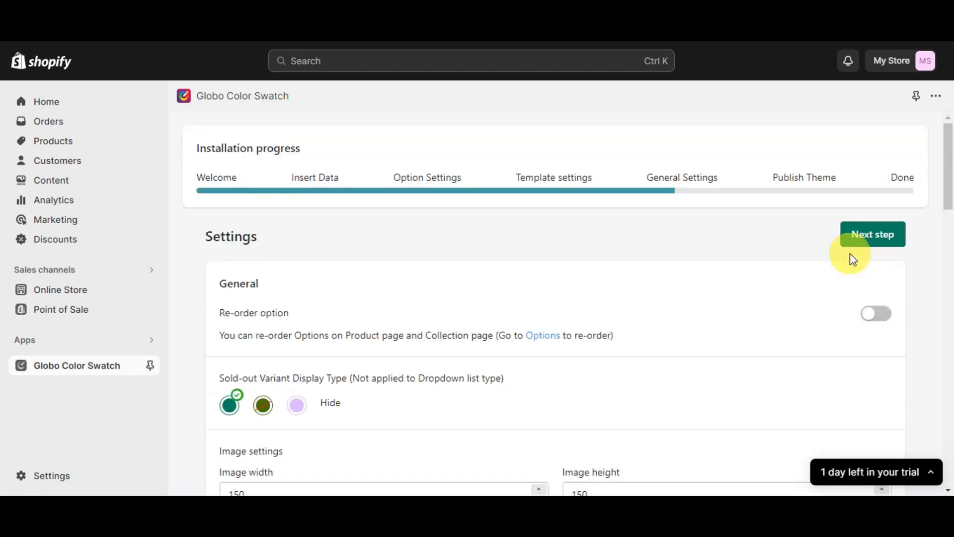
Review the general, product page and collection page settings of the color swatch app, and continue to the Publish Theme stage
scroll(612, 297, down, 1)
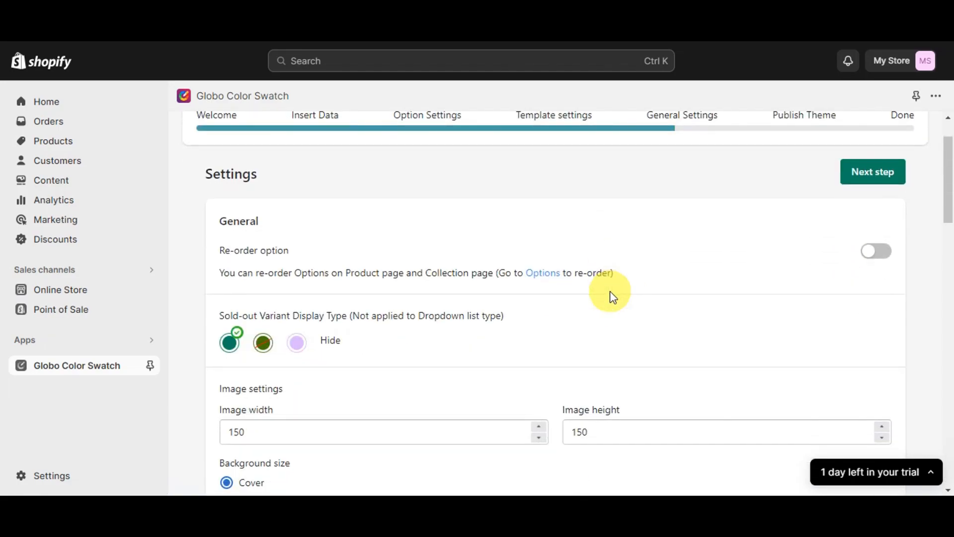
scroll(613, 297, down, 1)
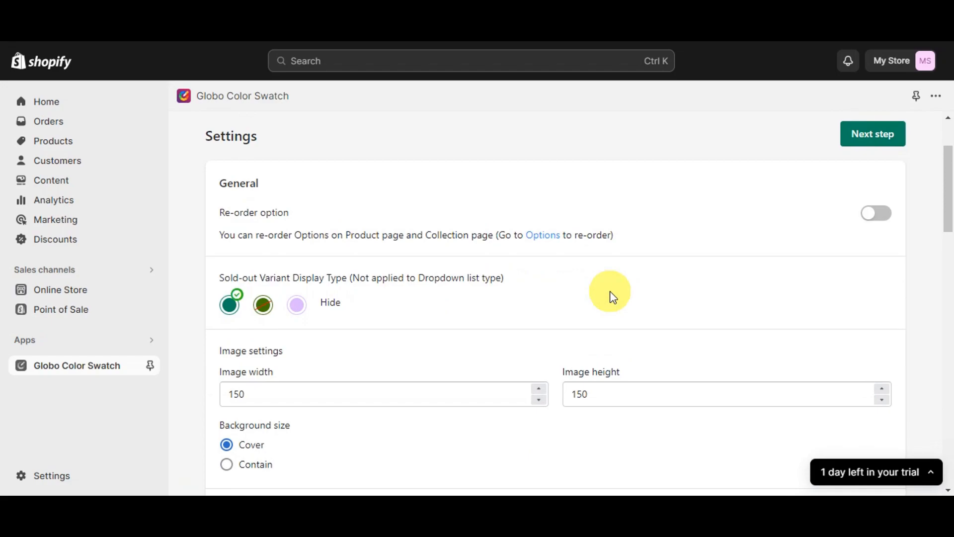
scroll(457, 252, down, 1)
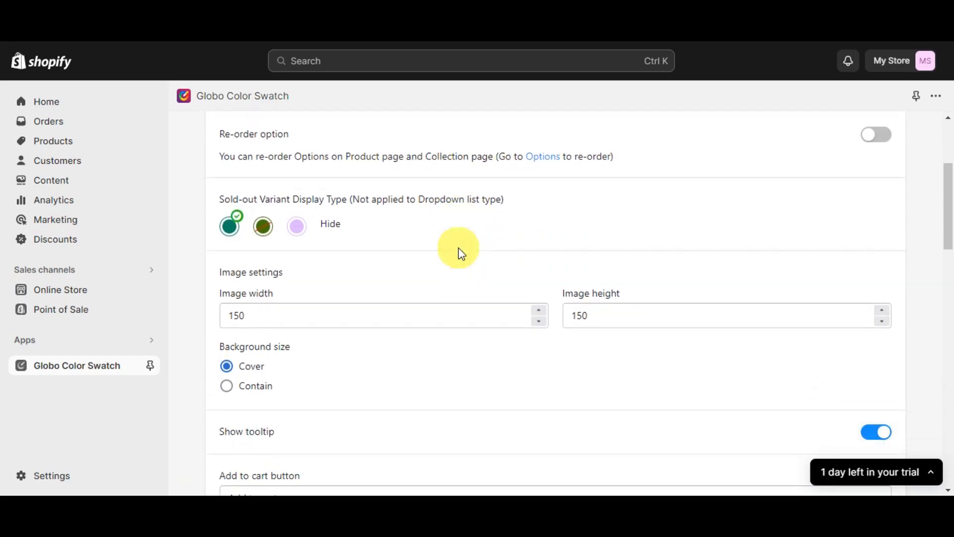
scroll(396, 219, down, 1)
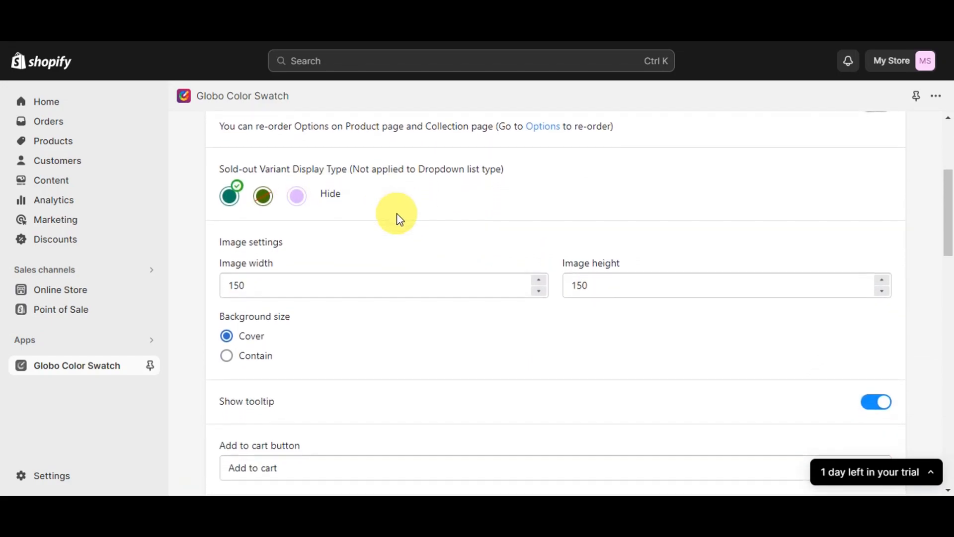
scroll(615, 260, down, 8)
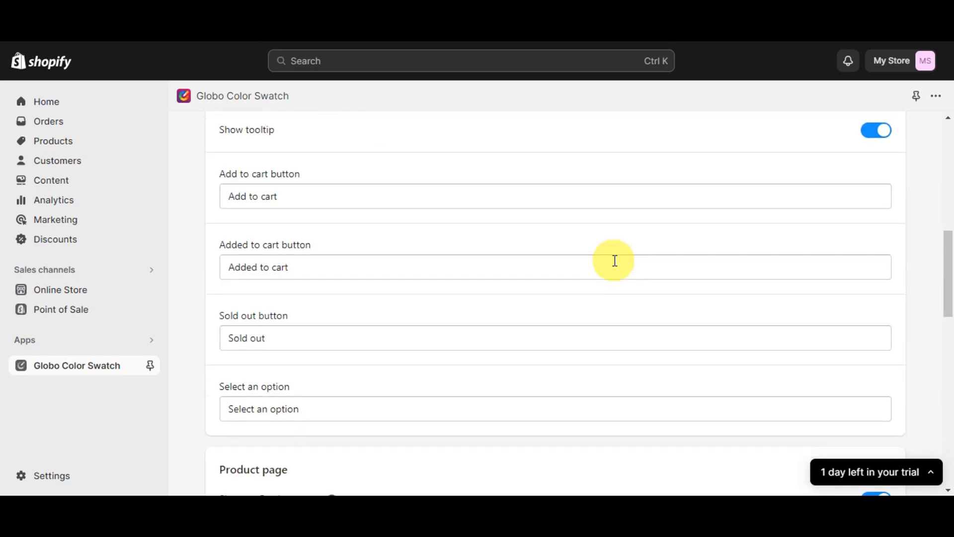
scroll(600, 241, down, 2)
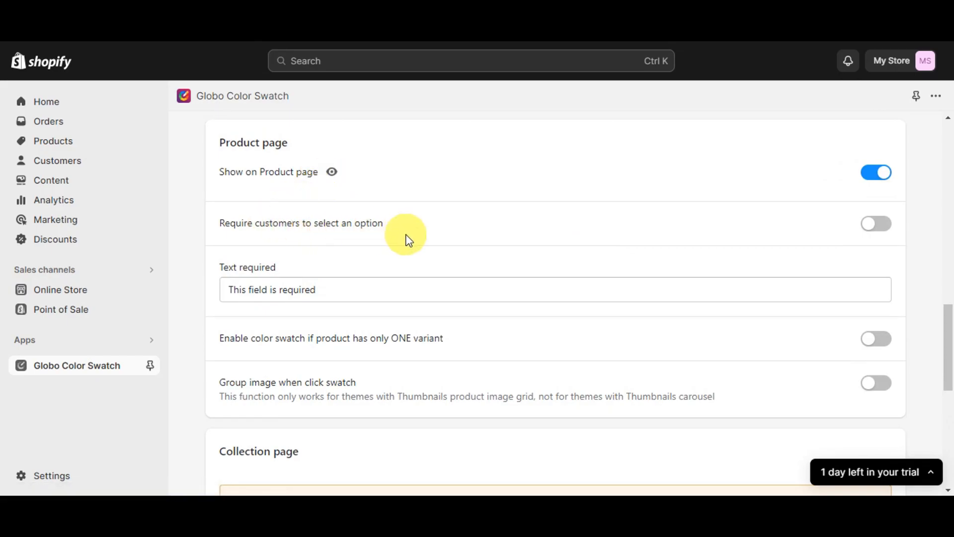
scroll(407, 238, down, 4)
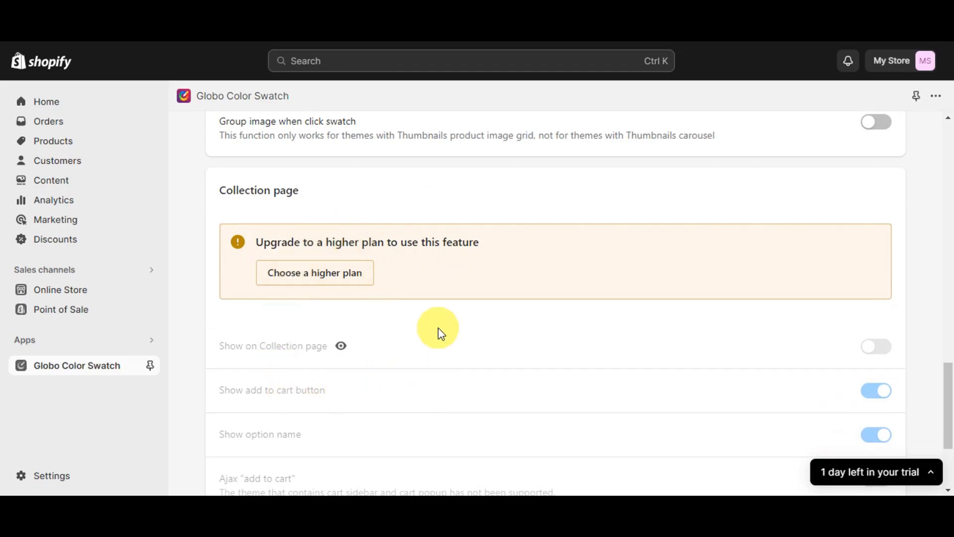
scroll(528, 267, down, 3)
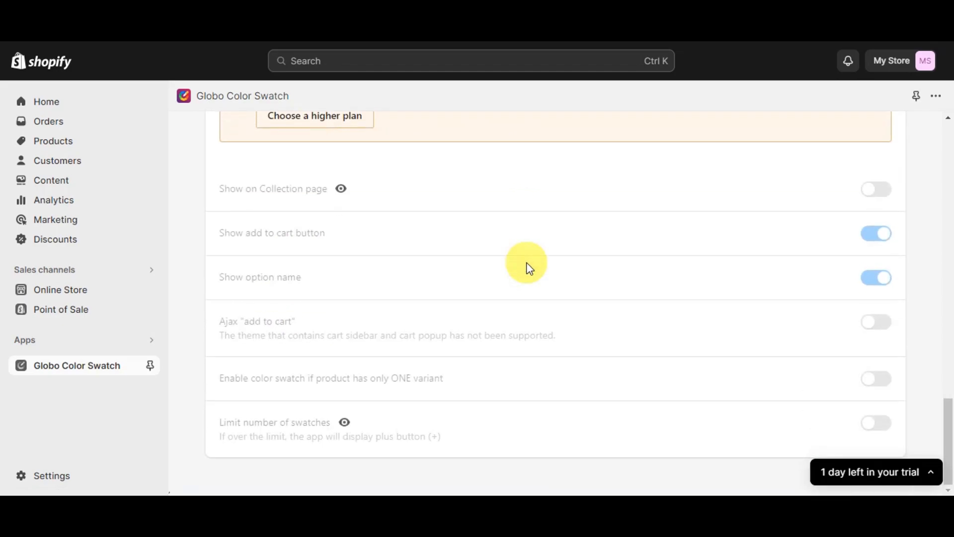
scroll(528, 268, up, 20)
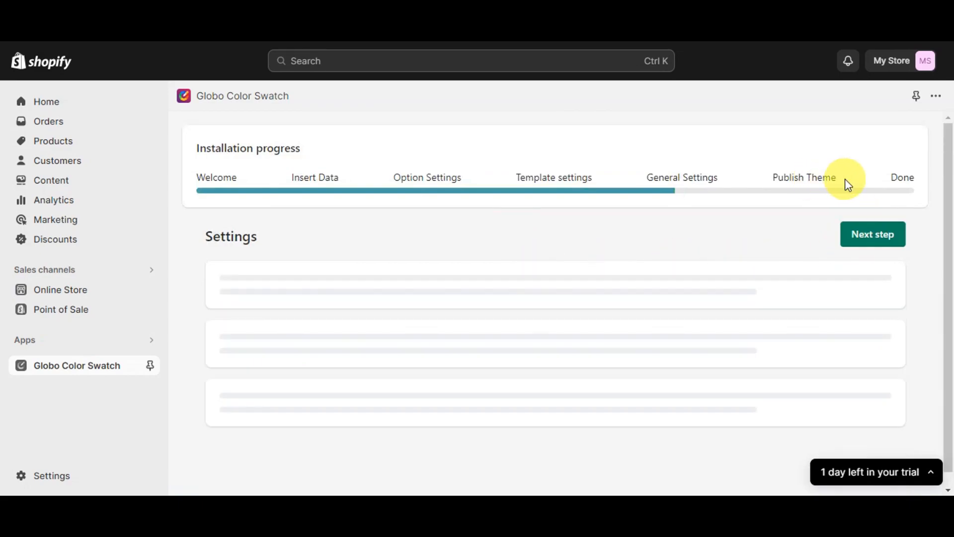
Check the themes available for applying the color swatch, keep Dawn (live theme), and examine the instructions for enabling the app embed
scroll(889, 313, down, 1)
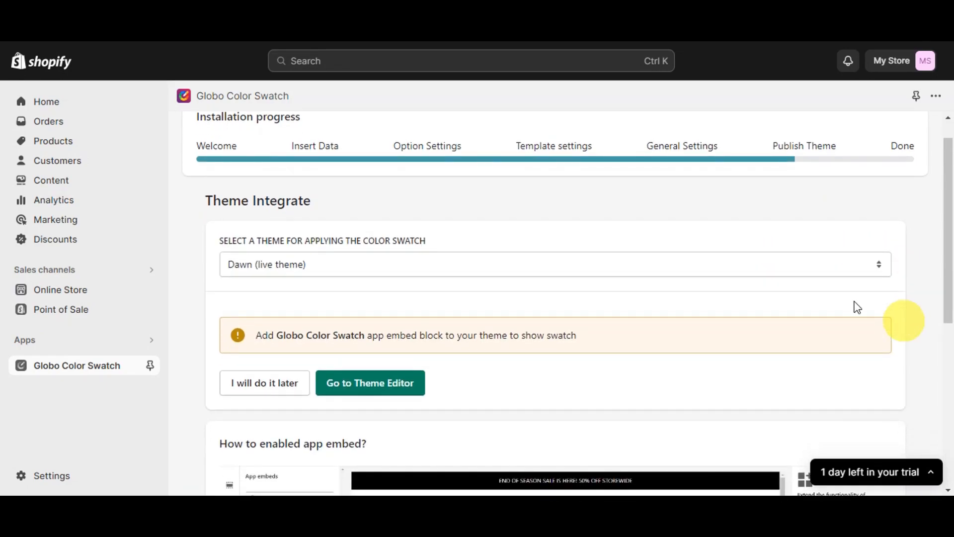
click(613, 270)
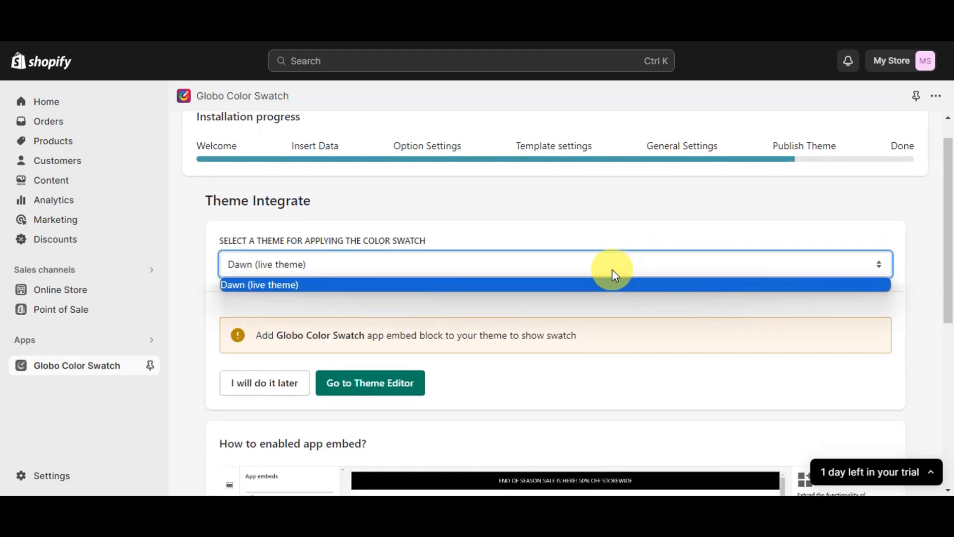
click(613, 270)
scroll(612, 269, down, 2)
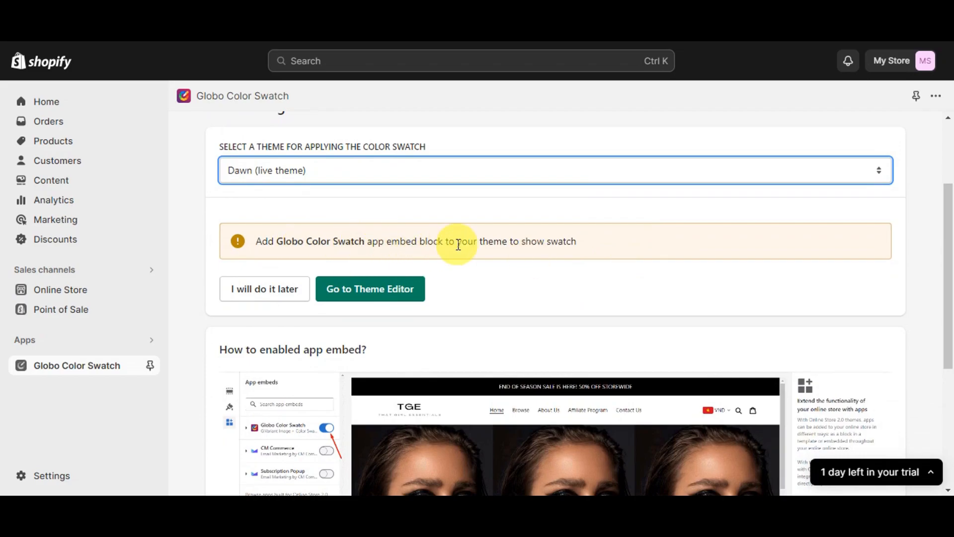
scroll(514, 291, down, 4)
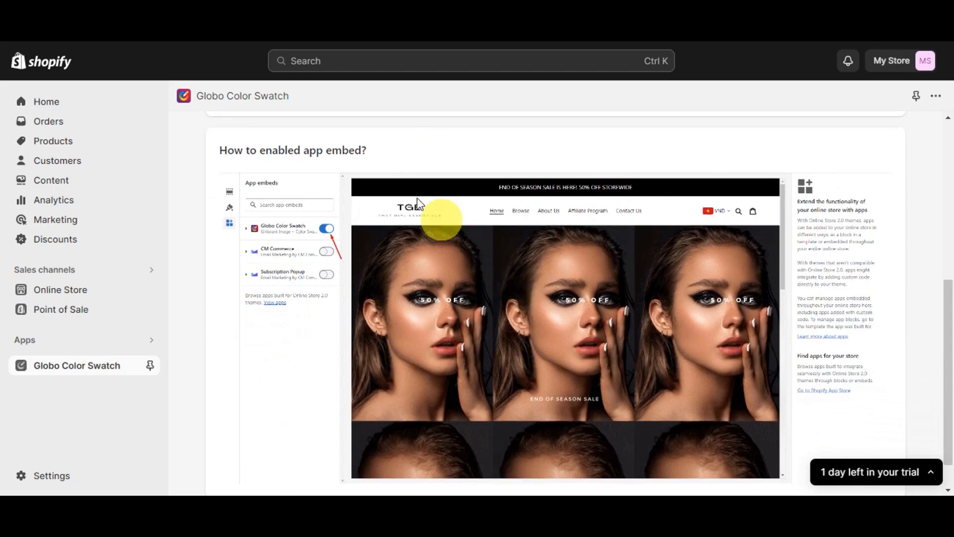
scroll(410, 225, down, 1)
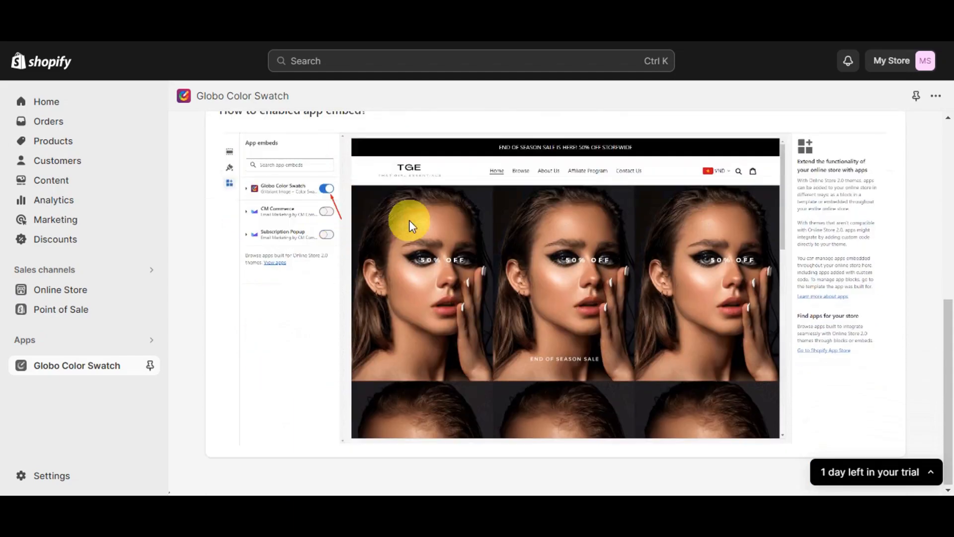
scroll(410, 225, up, 7)
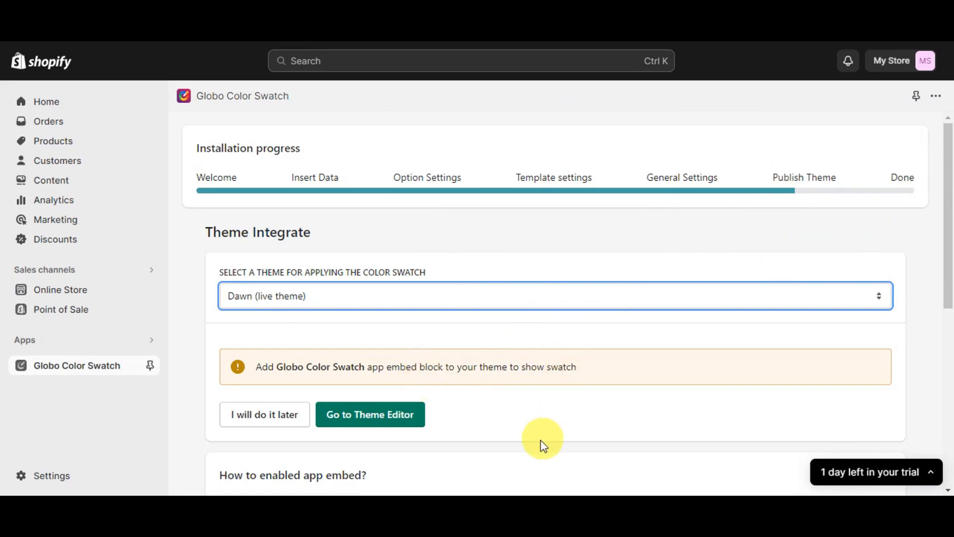
click(816, 239)
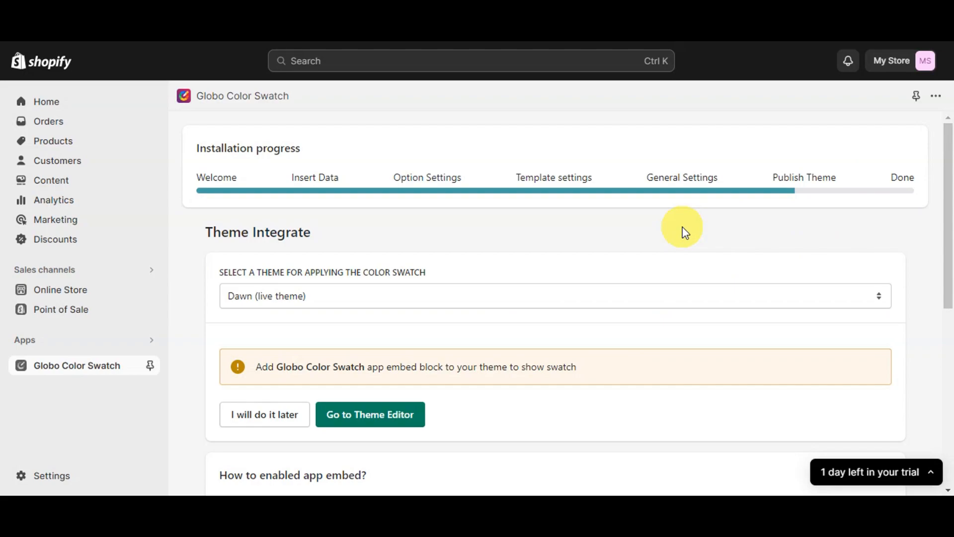